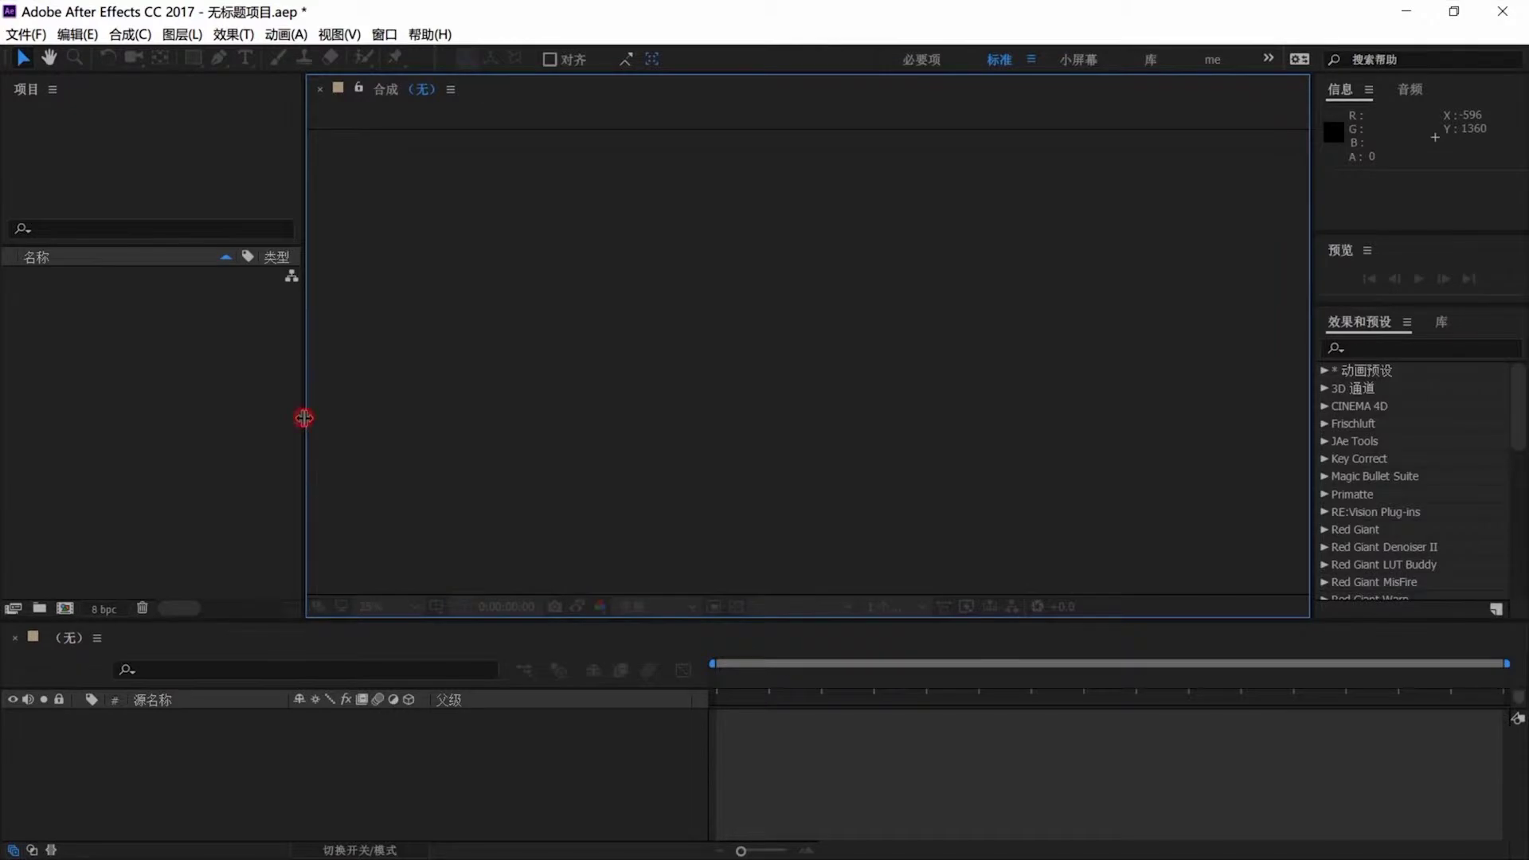
Make the Project panel slightly narrower and the Timeline slightly shorter, and maximize and restore the Composition panel
{"action": "mouse_move", "coordinate": [304, 417]}
{"action": "left_mouse_down"}
{"action": "mouse_move", "coordinate": [355, 420]}
{"action": "mouse_move", "coordinate": [275, 425]}
{"action": "mouse_move", "coordinate": [290, 430]}
{"action": "left_mouse_up"}
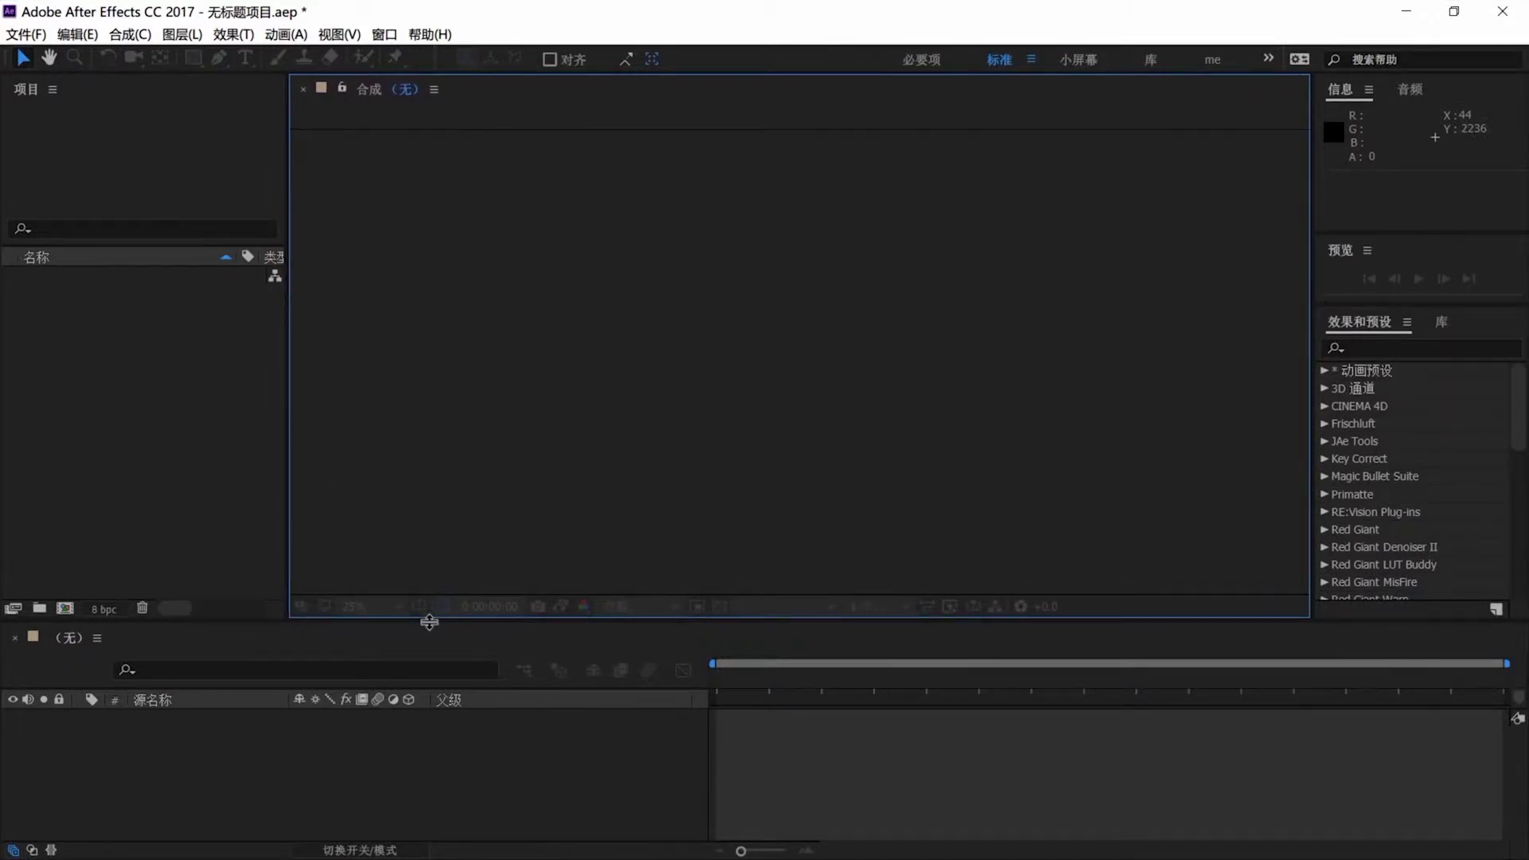
{"action": "mouse_move", "coordinate": [429, 623]}
{"action": "left_mouse_down"}
{"action": "mouse_move", "coordinate": [430, 677]}
{"action": "mouse_move", "coordinate": [439, 625]}
{"action": "left_mouse_up"}
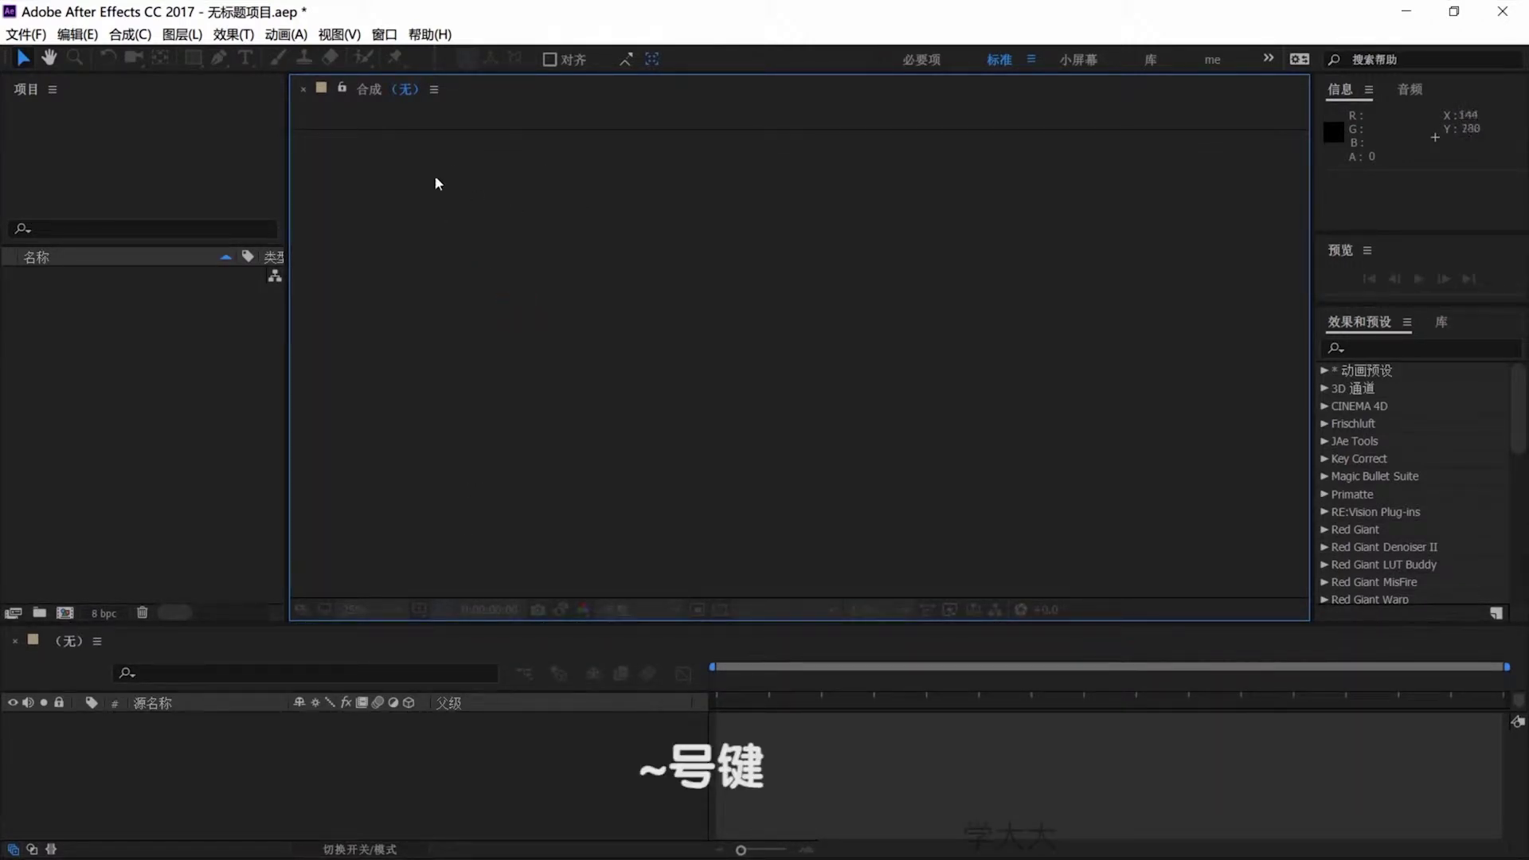
{"action": "key", "text": "grave"}
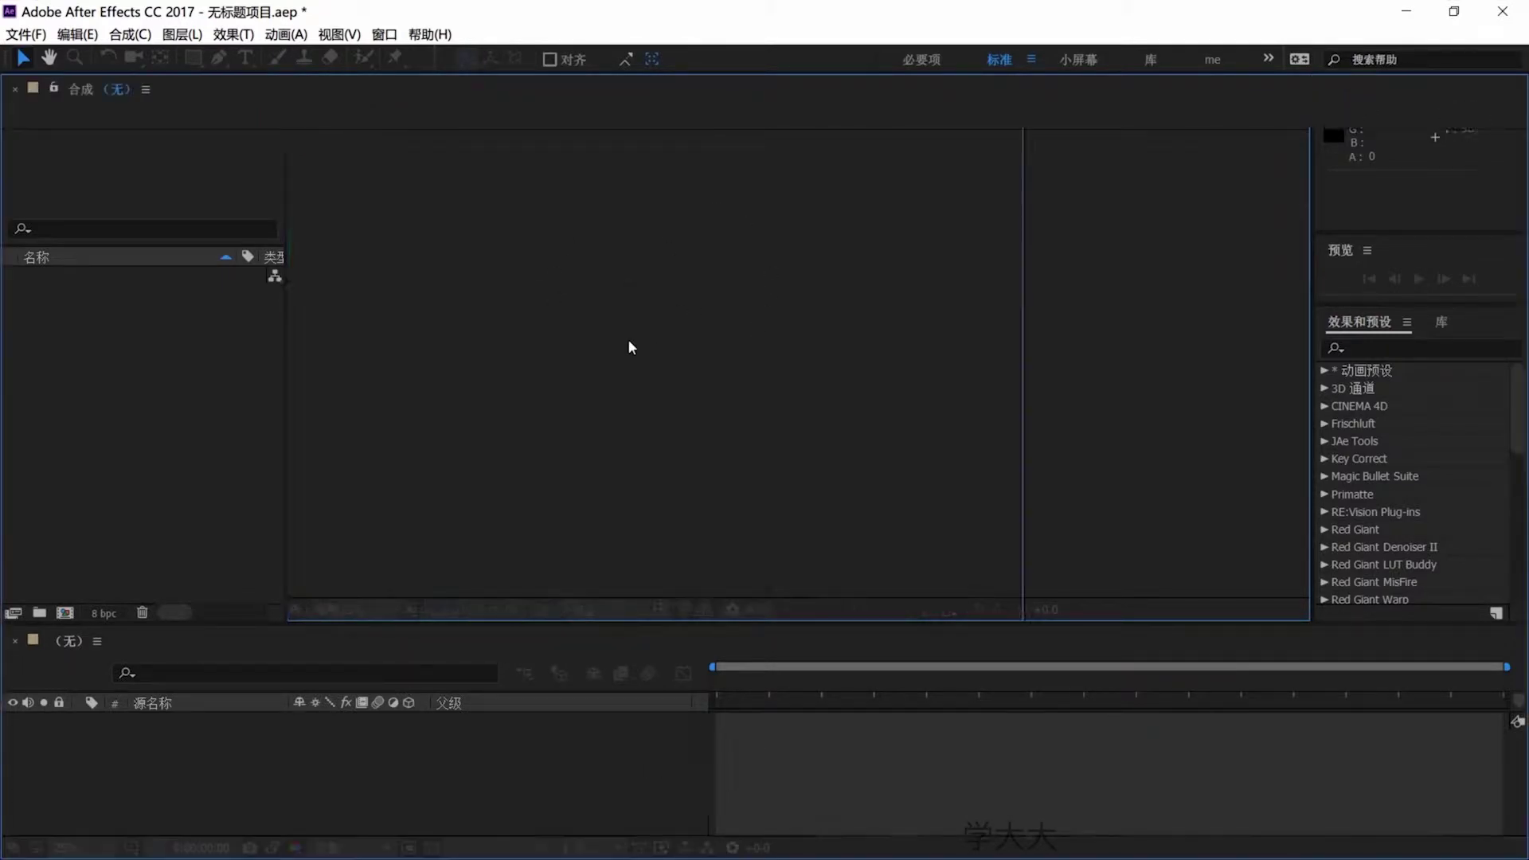
{"action": "key", "text": "grave"}
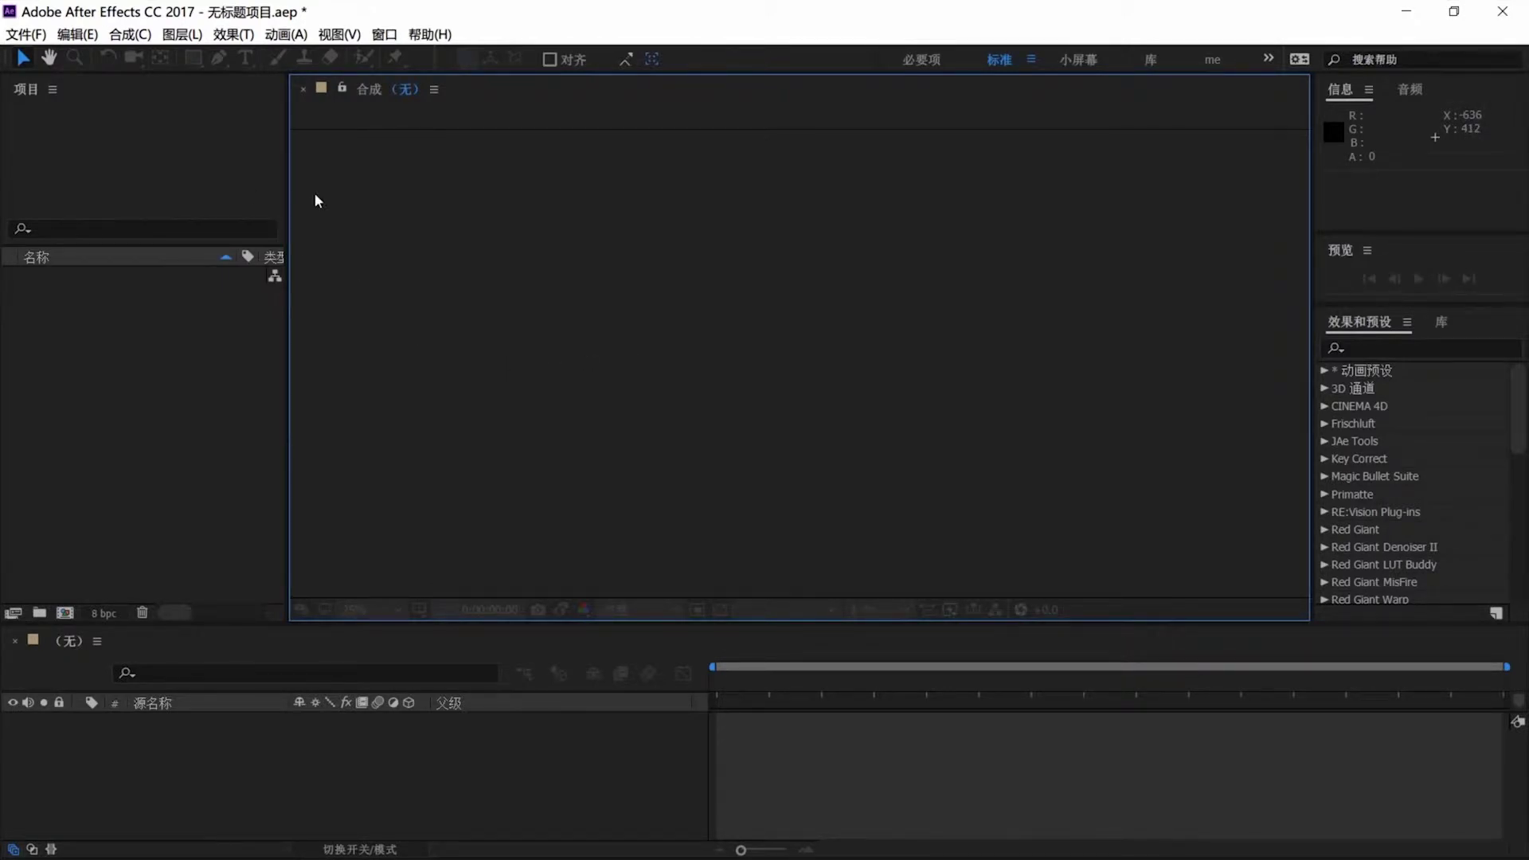
Activate the Project, Composition and Timeline panels one after another
{"action": "left_click", "coordinate": [175, 143]}
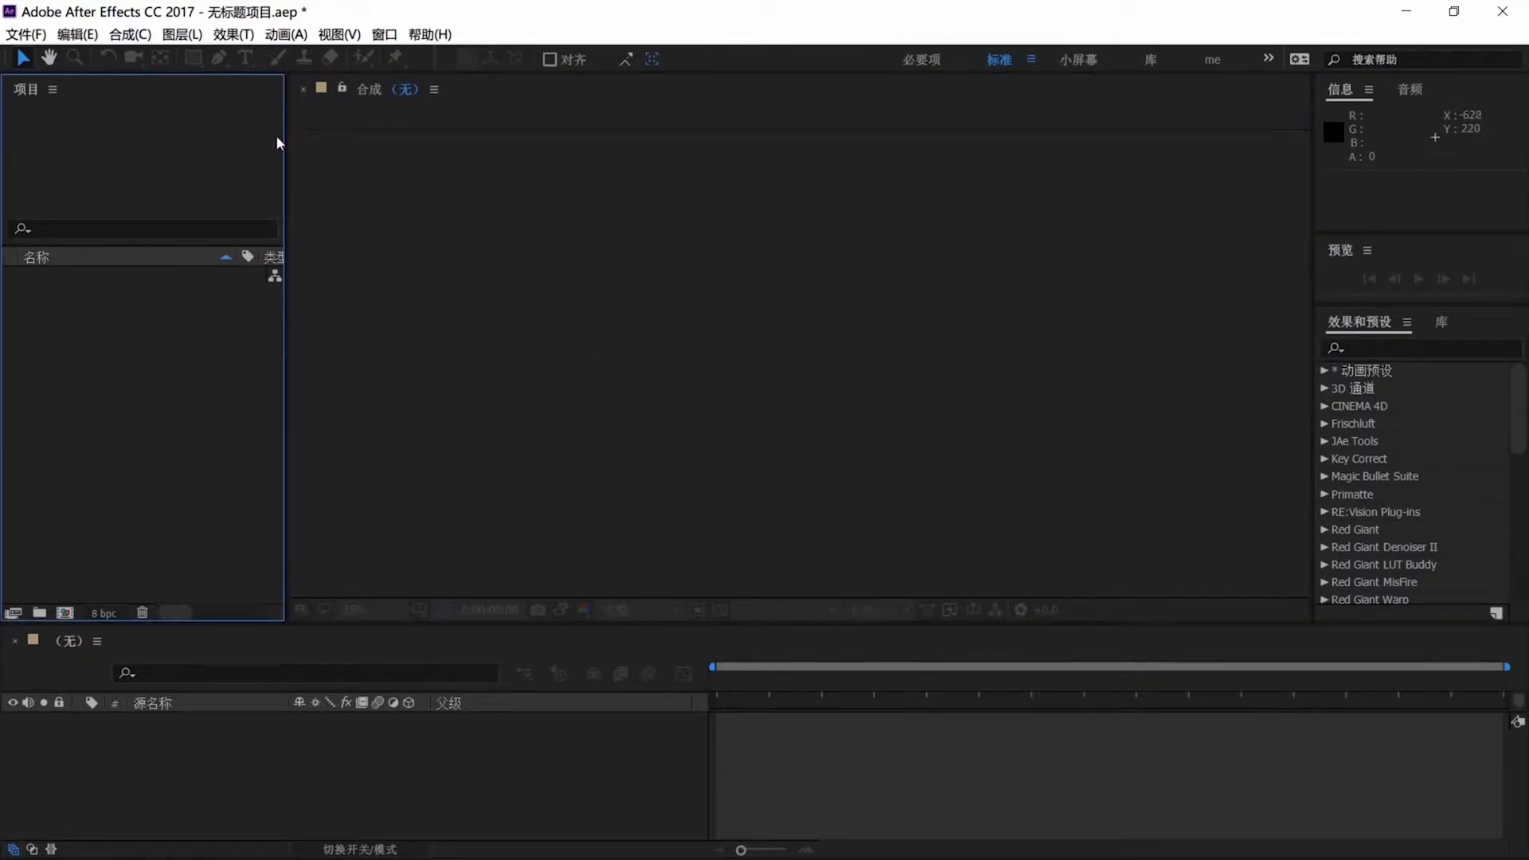
{"action": "left_click", "coordinate": [519, 163]}
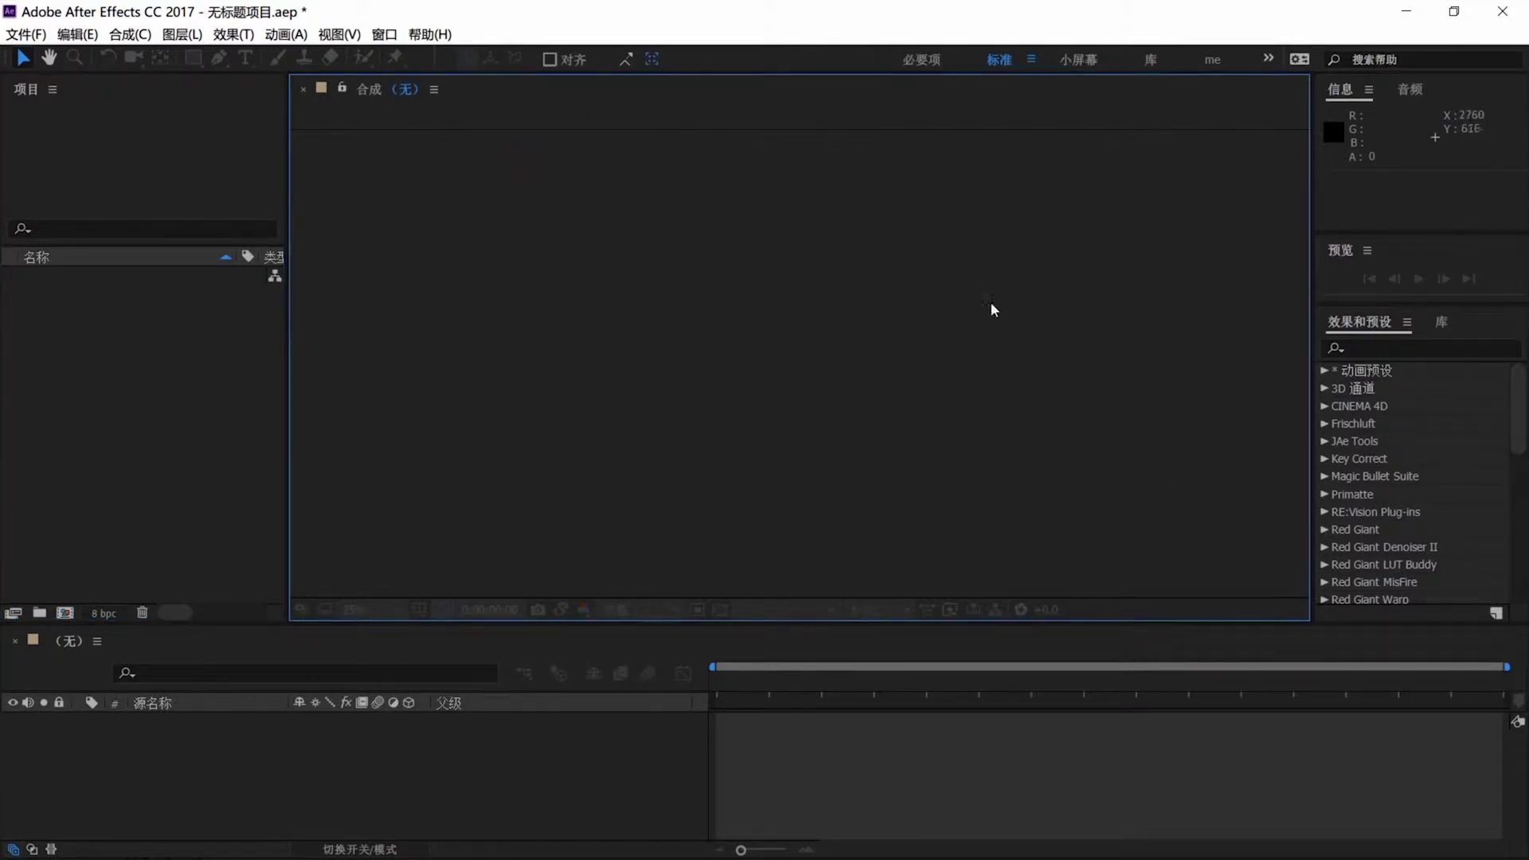
{"action": "left_click", "coordinate": [591, 772]}
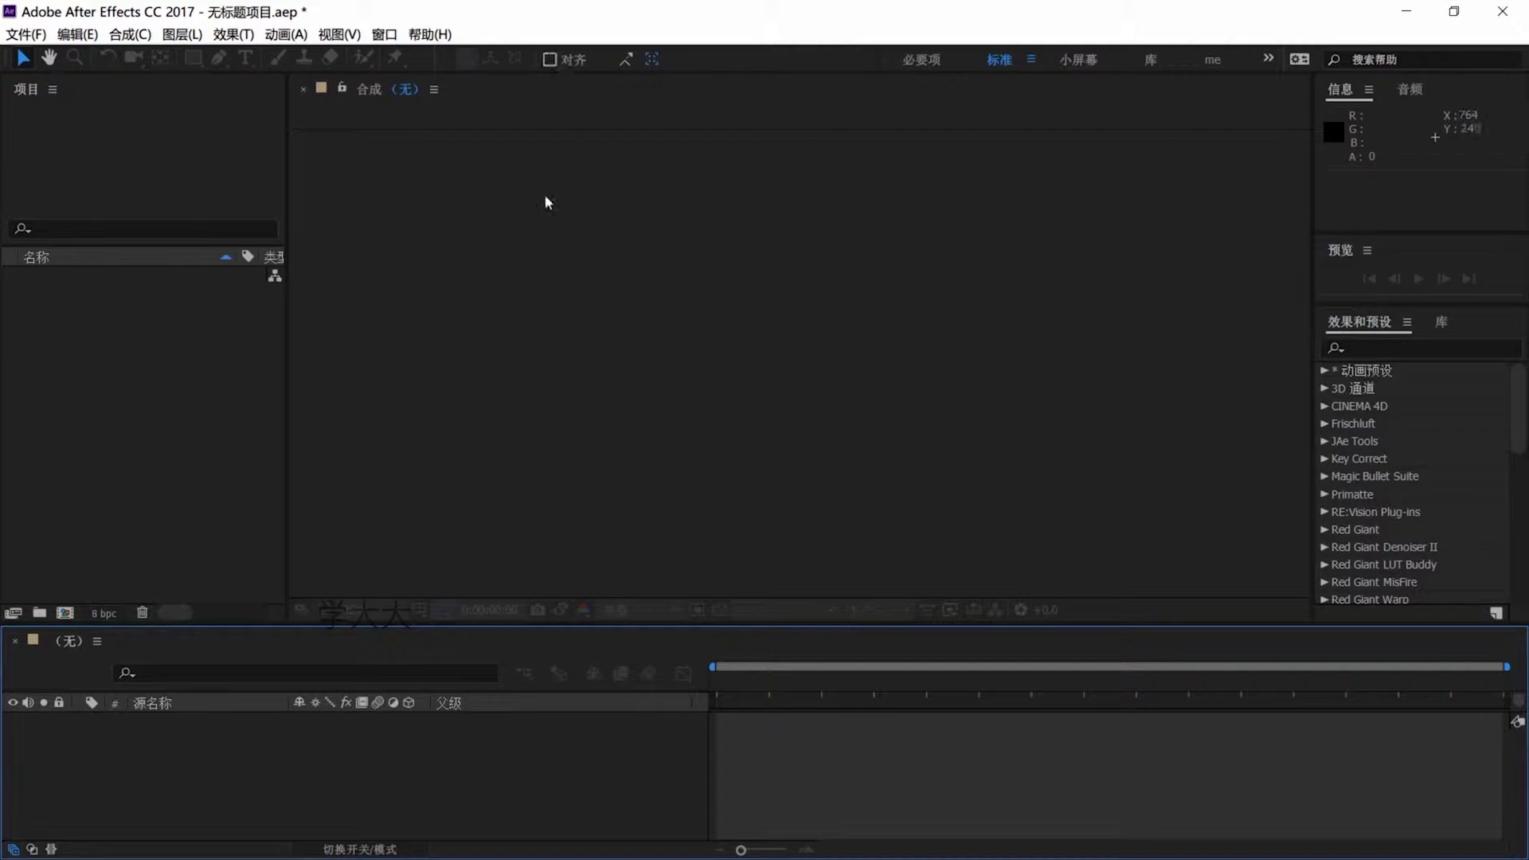
Import the footage file 00013 c-log.mxf from the 各种视频格式 folder into the project
{"action": "left_click", "coordinate": [193, 371]}
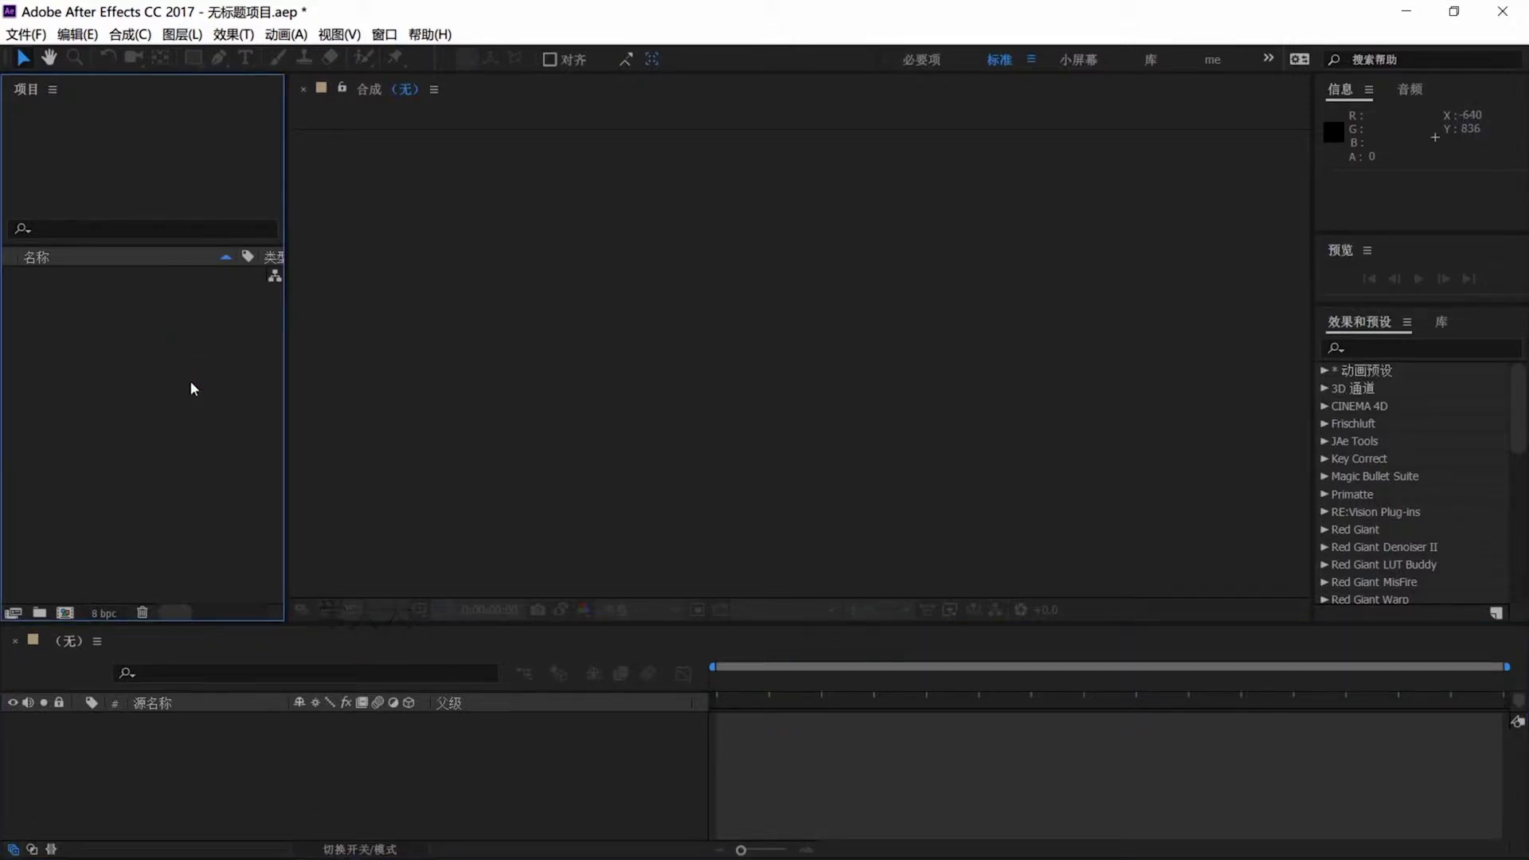
{"action": "double_click", "coordinate": [193, 375]}
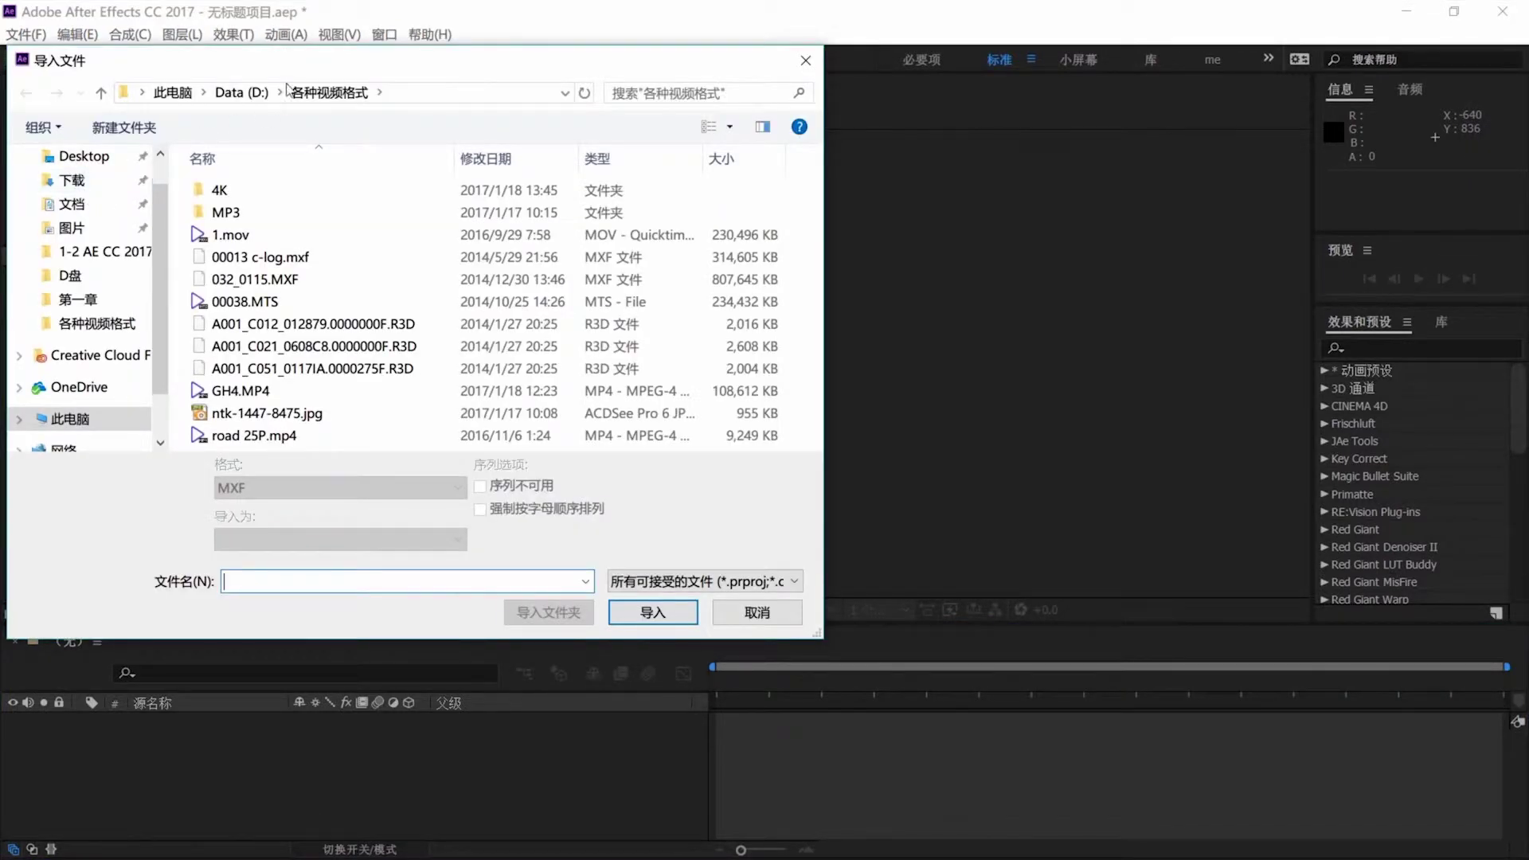
{"action": "left_click_drag", "start_coordinate": [293, 66], "coordinate": [642, 124]}
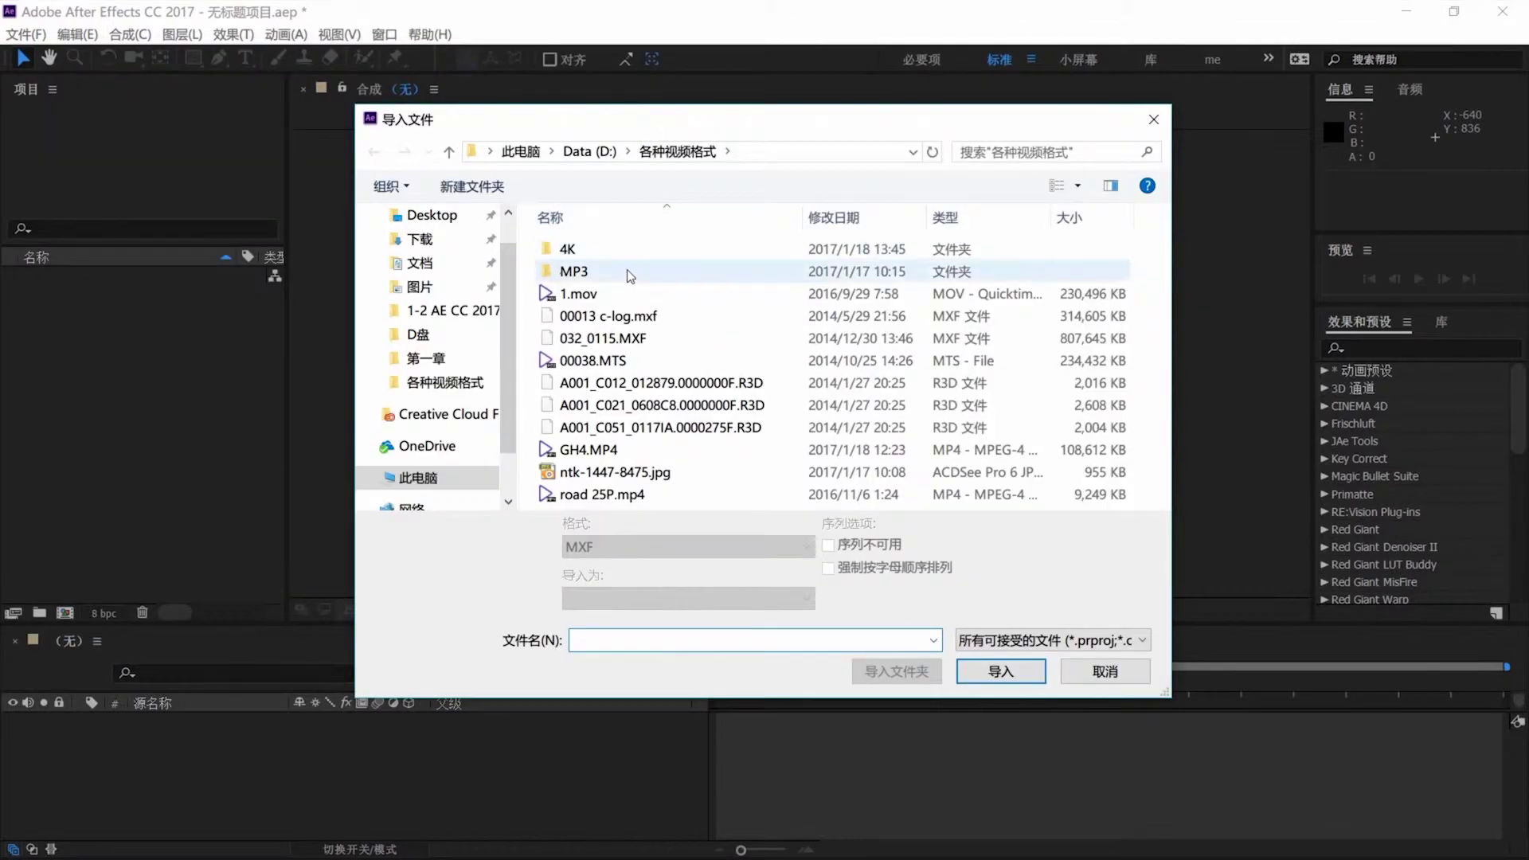
{"action": "left_click", "coordinate": [633, 317]}
{"action": "double_click", "coordinate": [632, 317]}
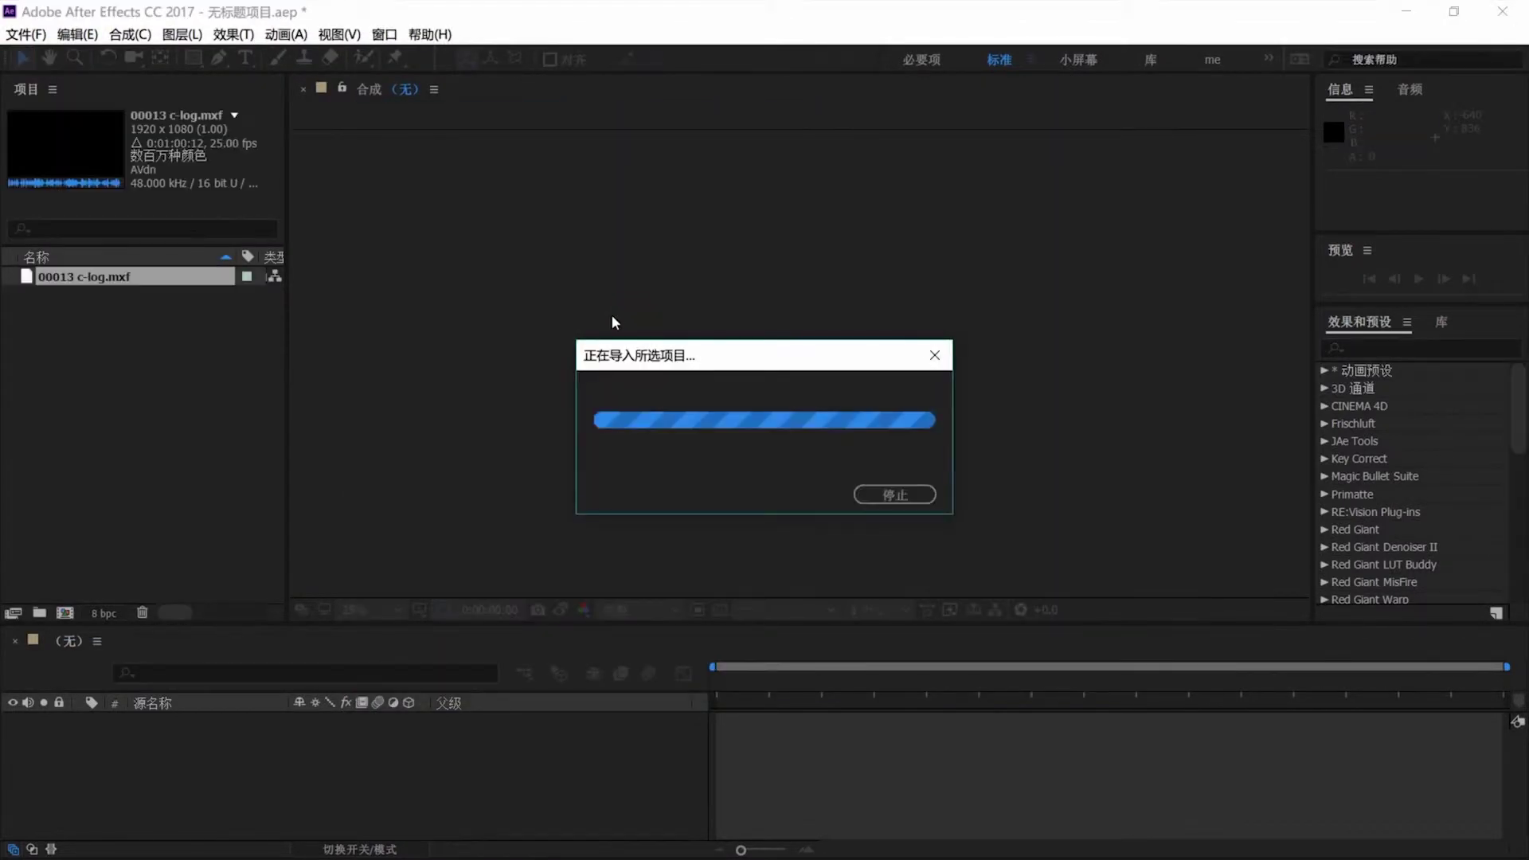
Create a composition from the 00013 c-log.mxf footage and move the current time to 0:00:07:03
{"action": "left_click", "coordinate": [83, 316]}
{"action": "left_click_drag", "start_coordinate": [29, 279], "coordinate": [61, 610]}
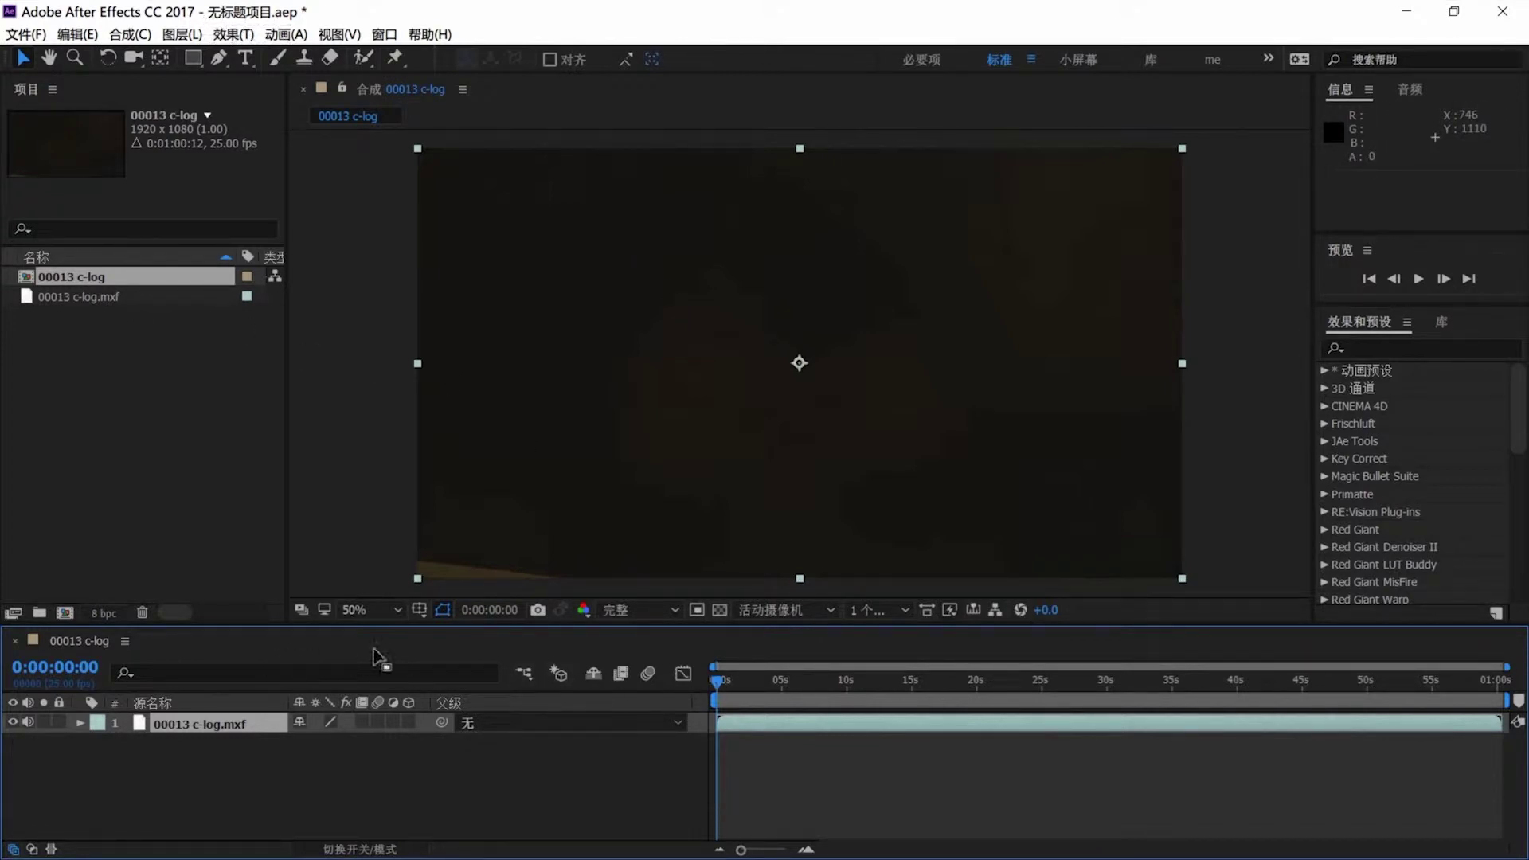
{"action": "left_click_drag", "start_coordinate": [723, 690], "coordinate": [811, 695]}
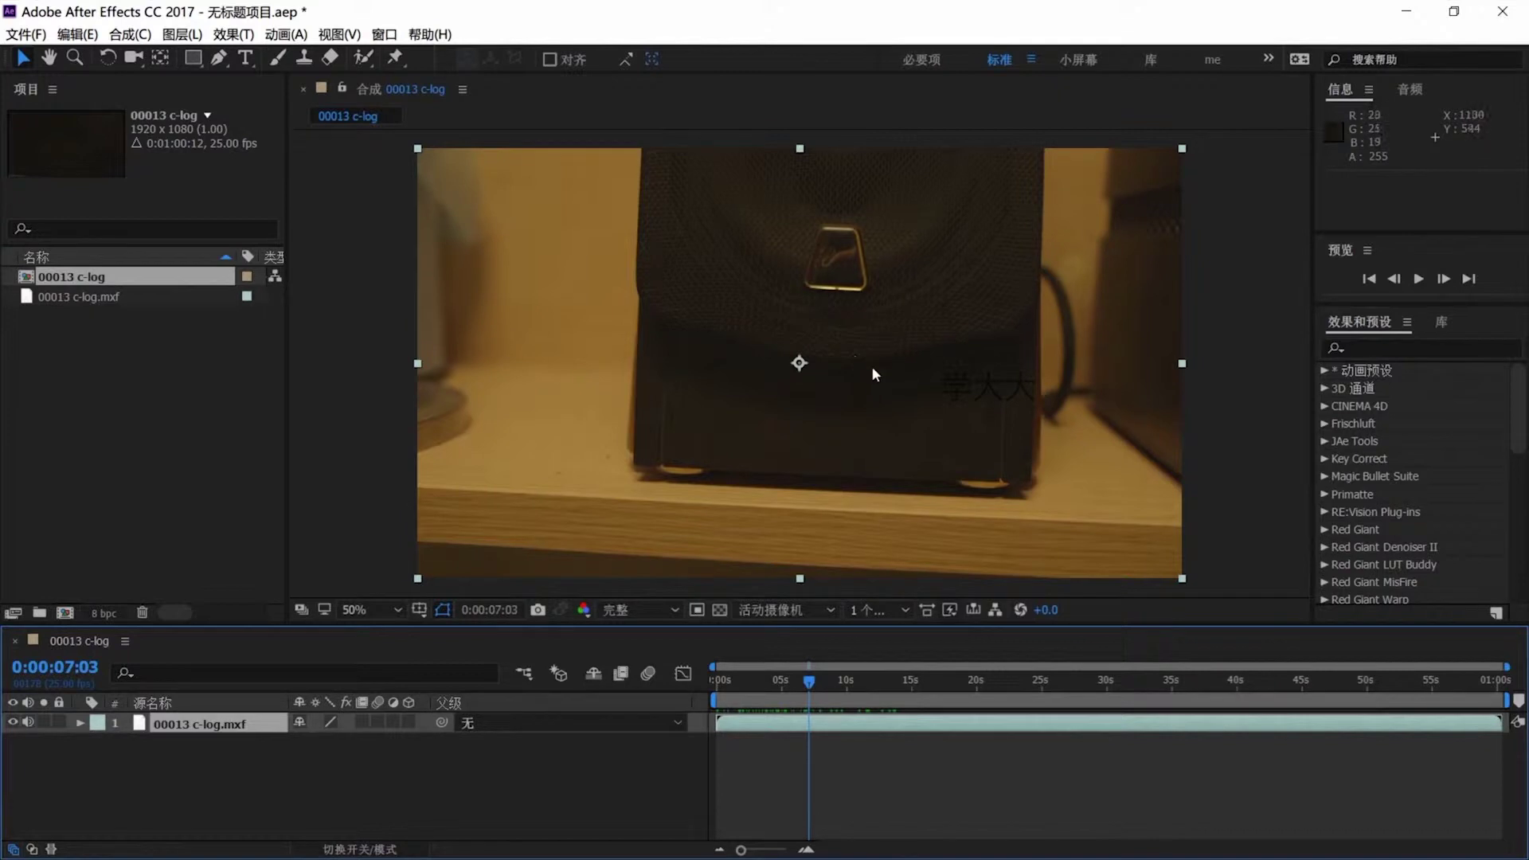
{"action": "left_click", "coordinate": [875, 377]}
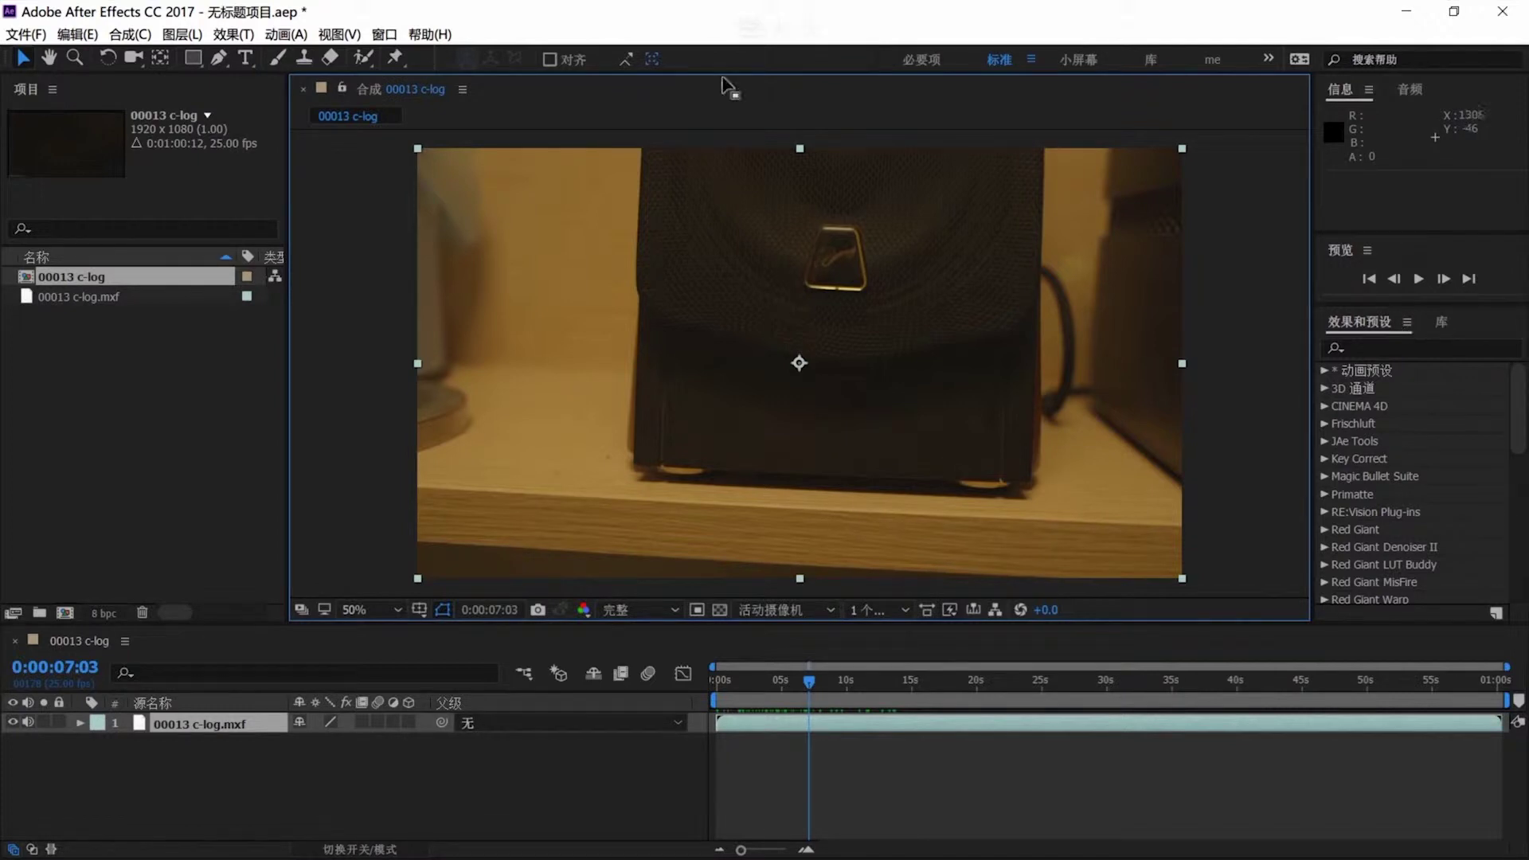
Close the Info panel and undock the Audio panel as a floating window over the composition view
{"action": "left_click", "coordinate": [1370, 91]}
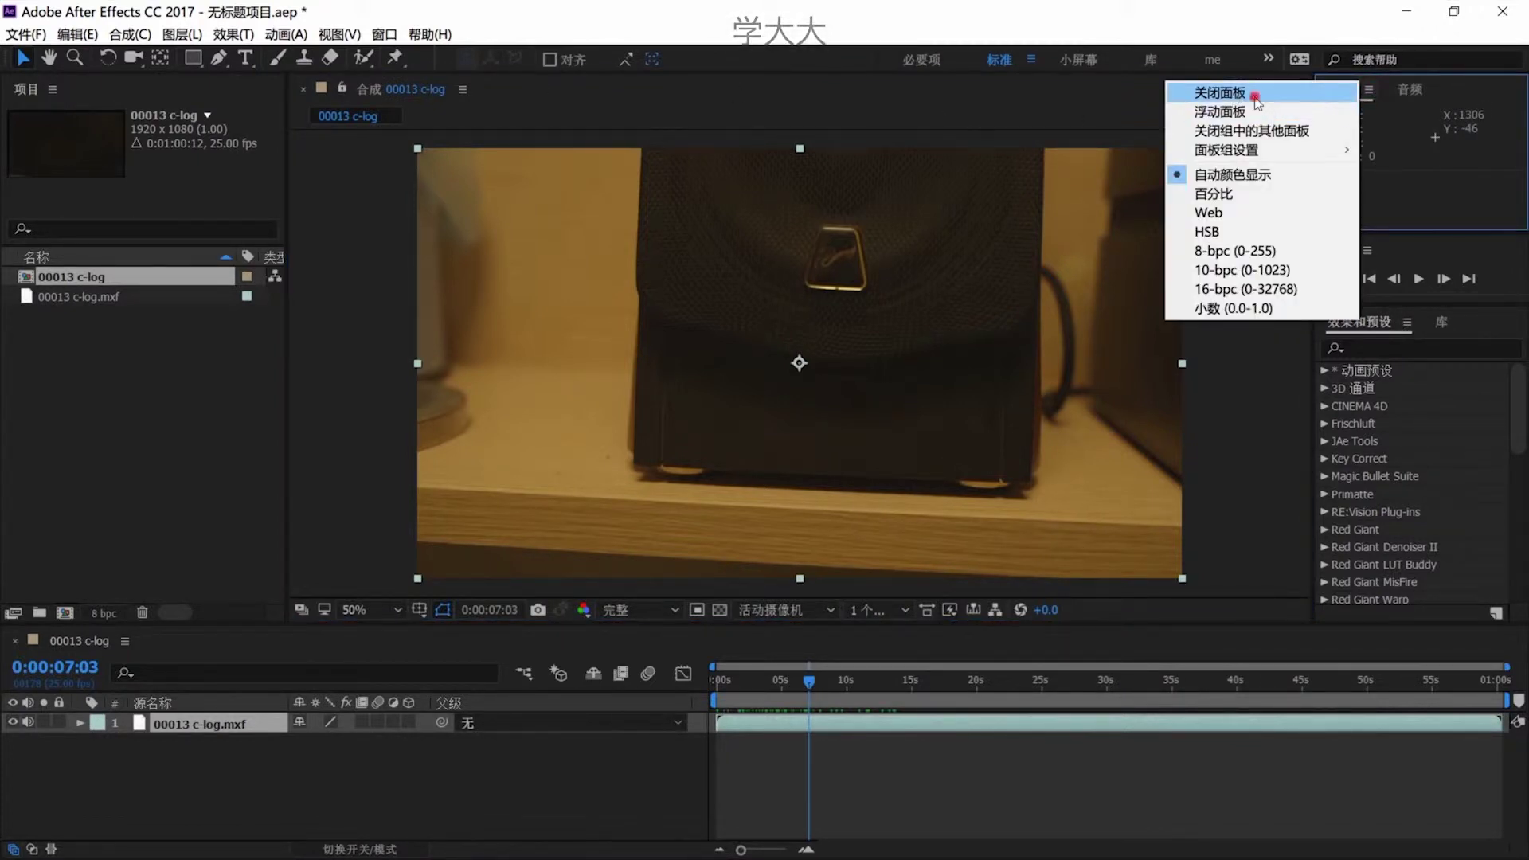
{"action": "left_click", "coordinate": [1256, 99]}
{"action": "left_click", "coordinate": [1369, 89]}
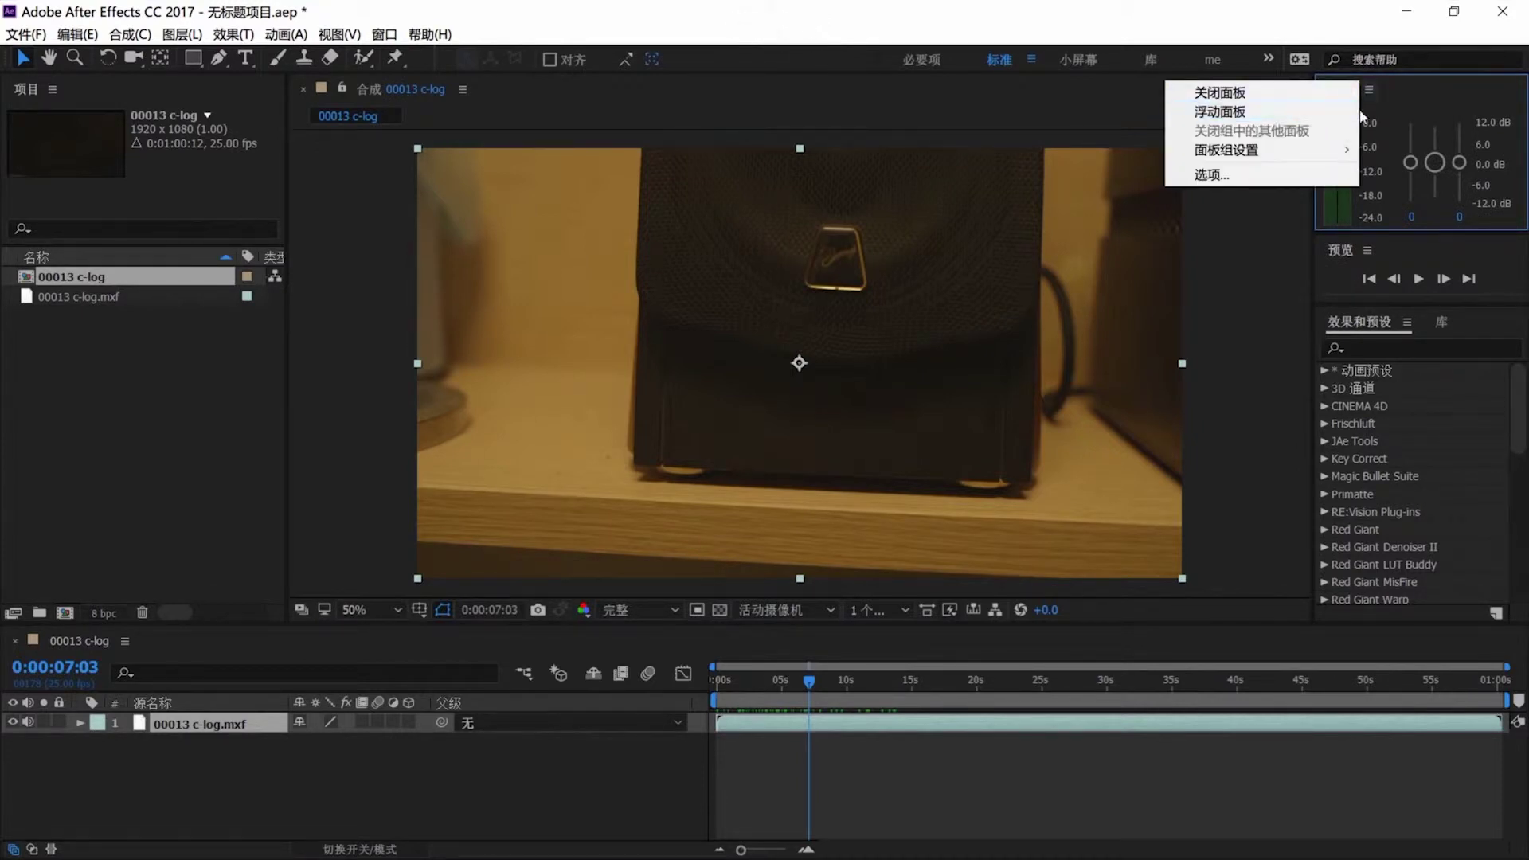
{"action": "left_click", "coordinate": [1257, 109]}
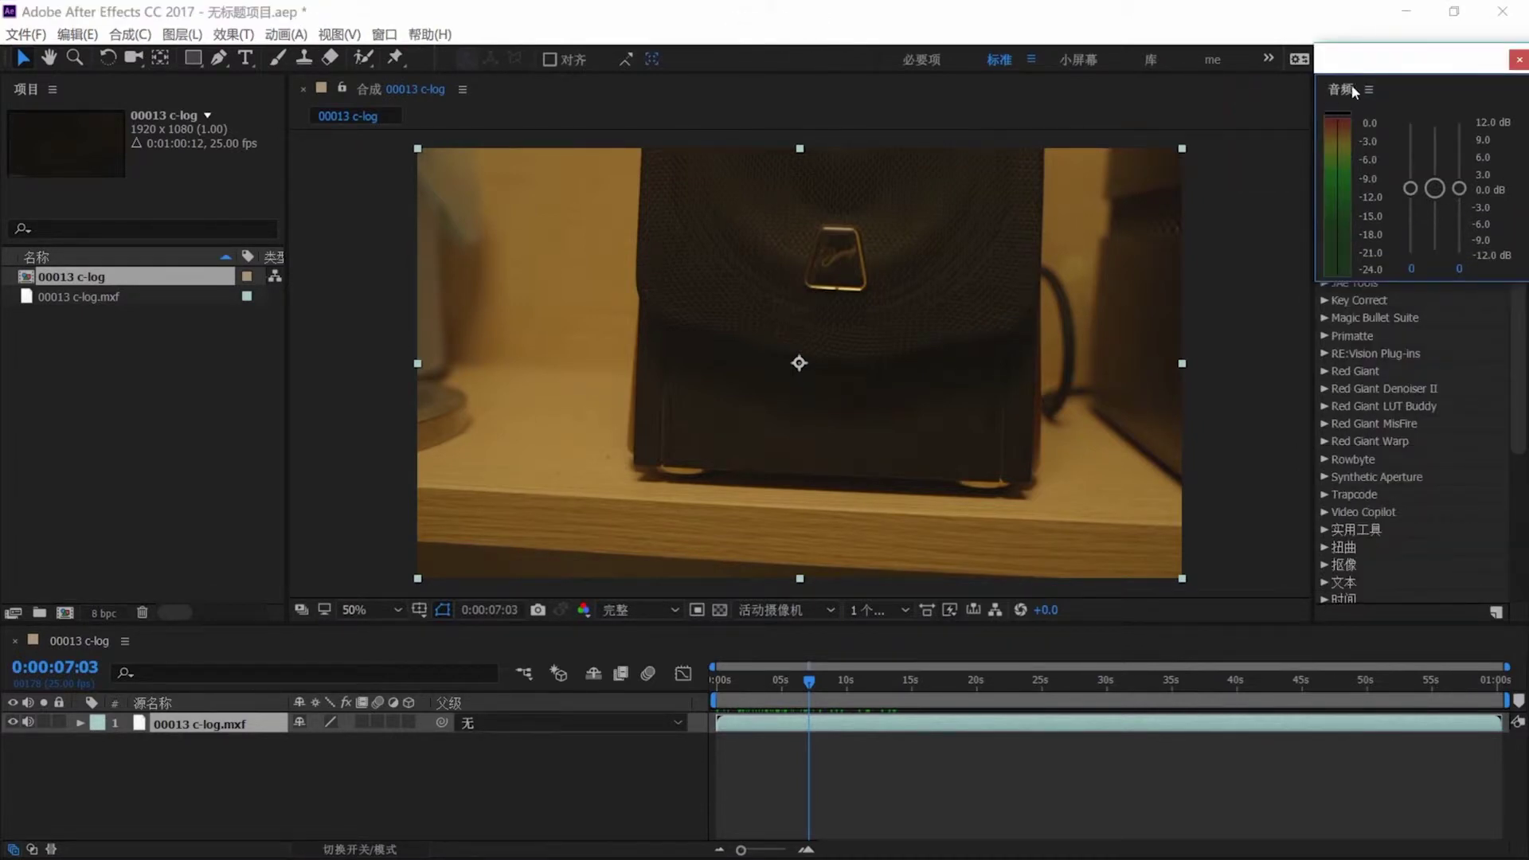
{"action": "left_click_drag", "start_coordinate": [1390, 60], "coordinate": [794, 254]}
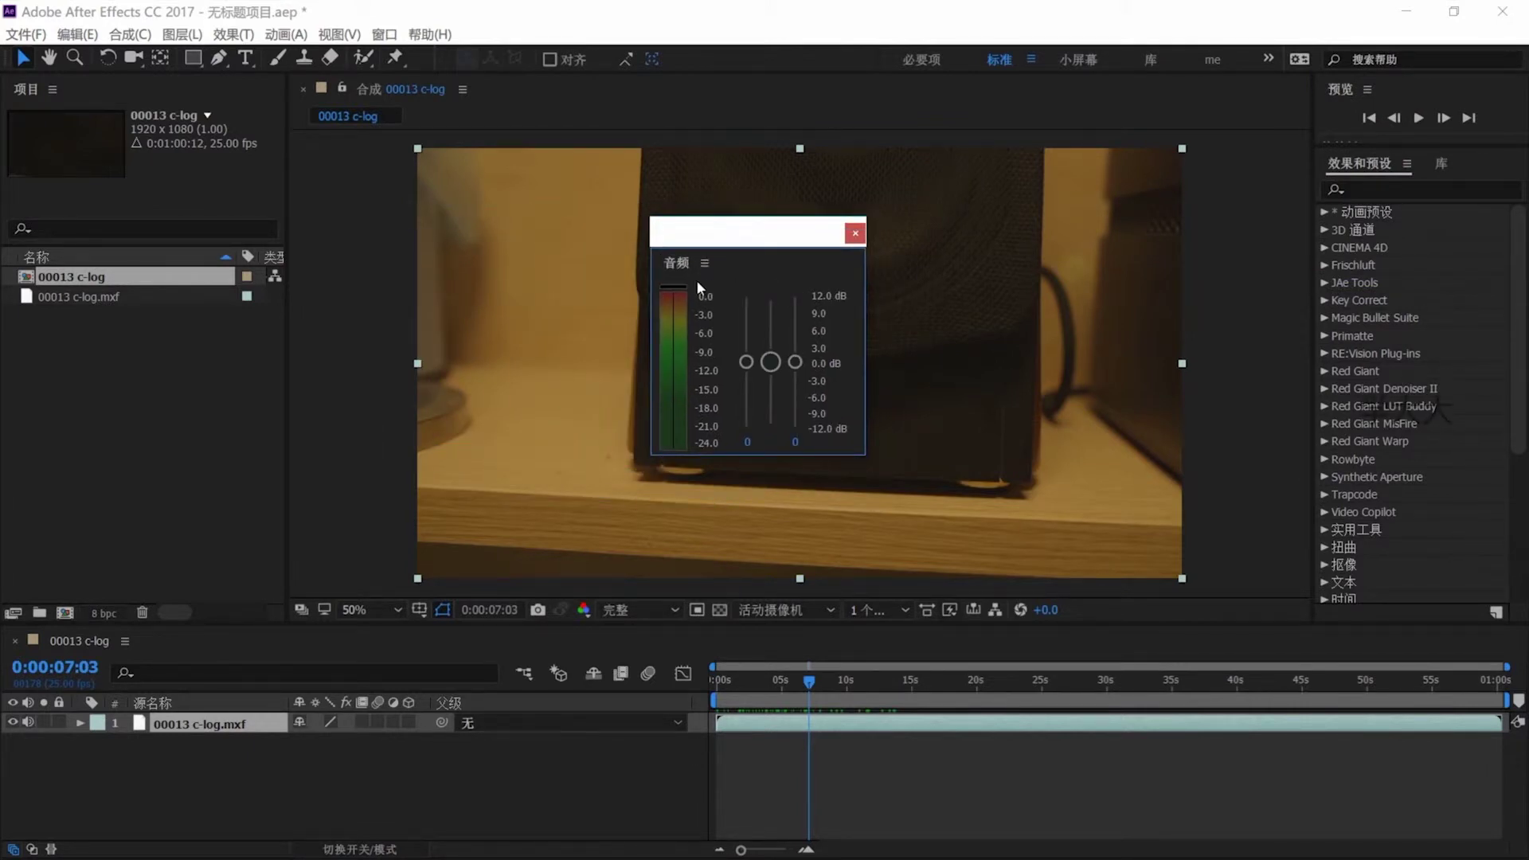
Dock the Audio panel between Project and Composition, and move it between Composition and Effects & Presets
{"action": "left_click", "coordinate": [757, 268]}
{"action": "left_click_drag", "start_coordinate": [756, 268], "coordinate": [308, 287]}
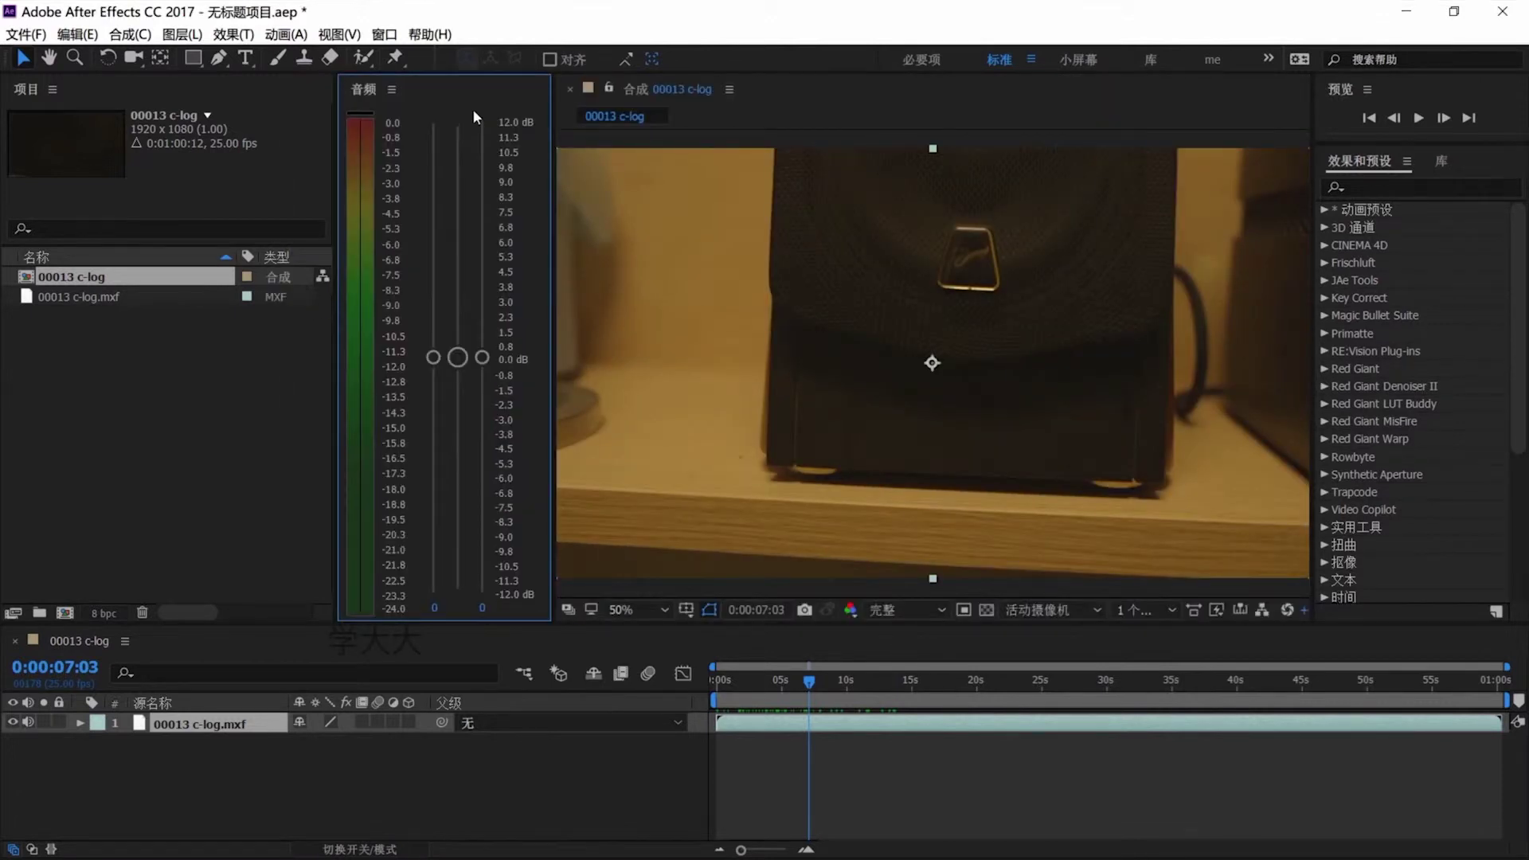
{"action": "left_click_drag", "start_coordinate": [446, 89], "coordinate": [1290, 296]}
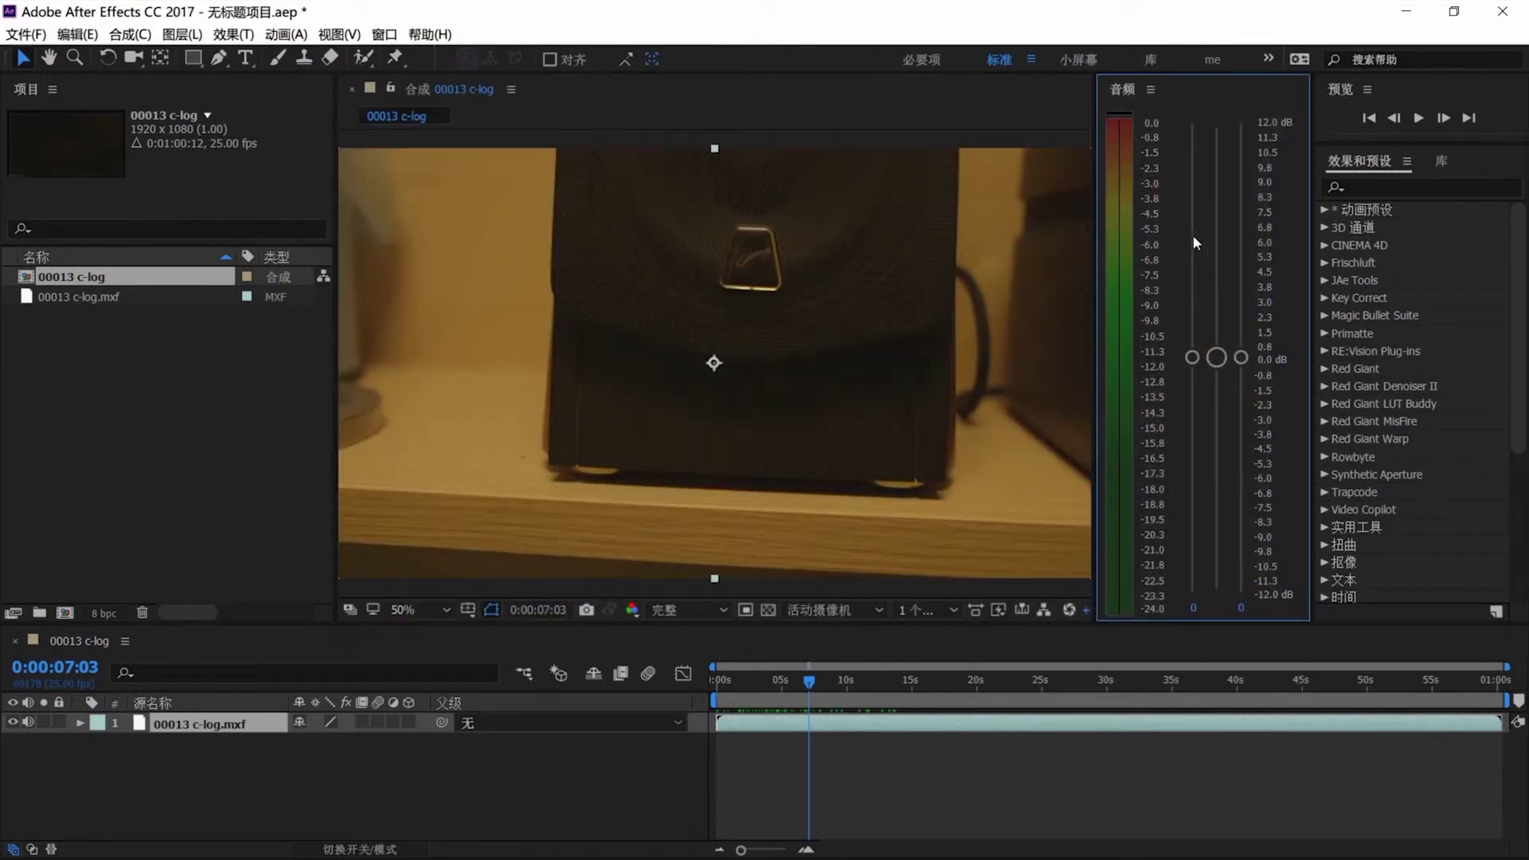
Group the Audio panel with the Composition panel and switch between the two grouped panels
{"action": "left_click_drag", "start_coordinate": [1210, 94], "coordinate": [739, 280]}
{"action": "left_click", "coordinate": [437, 89]}
{"action": "left_click", "coordinate": [558, 89]}
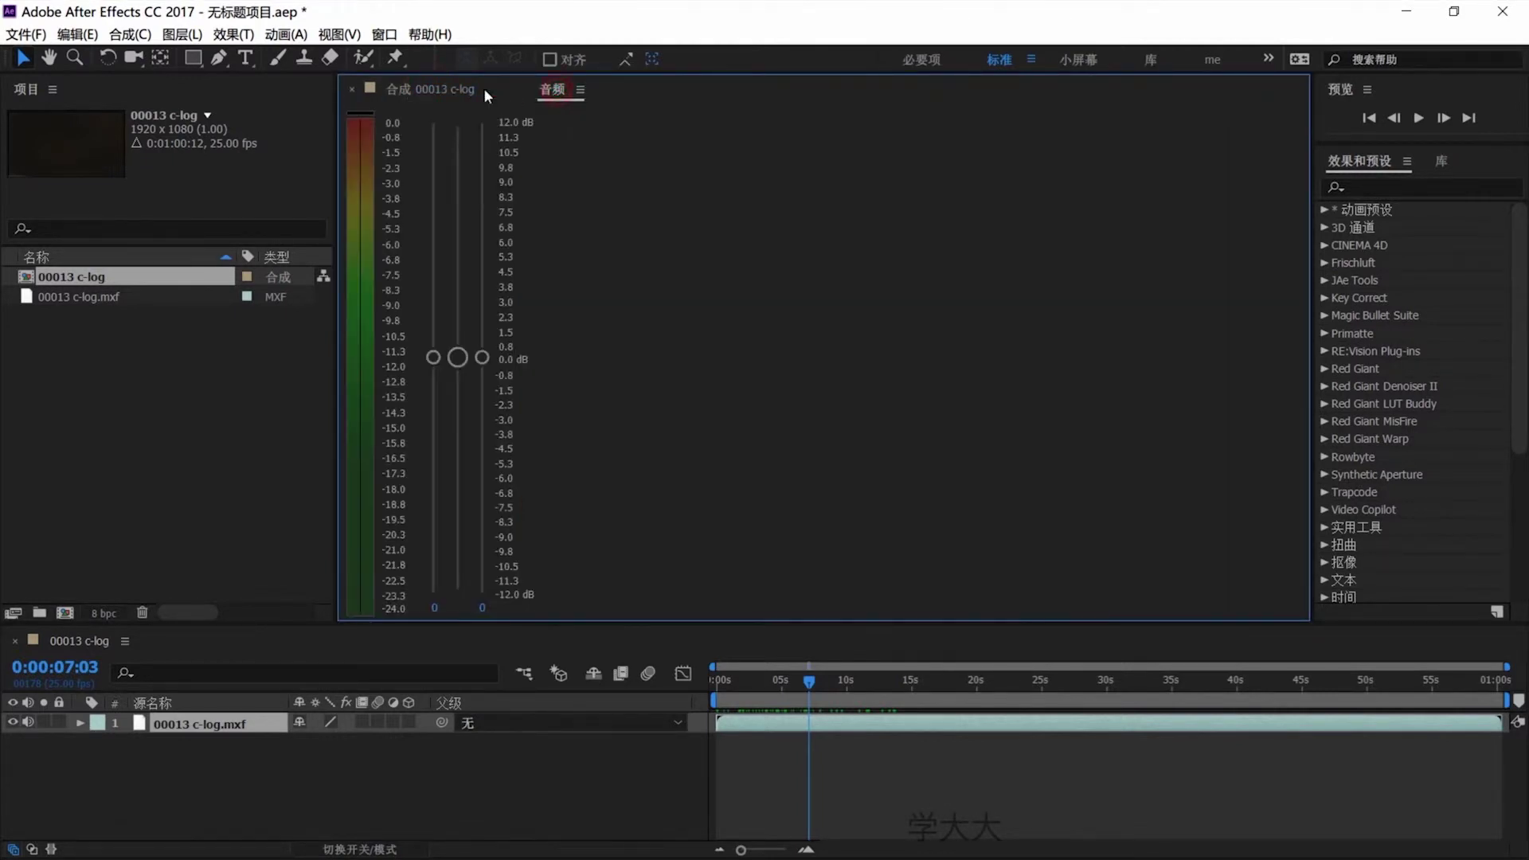
{"action": "left_click", "coordinate": [443, 86]}
{"action": "left_click", "coordinate": [553, 89]}
Dock the Audio panel beneath the Composition panel, widen the Effects & Presets column and shorten the Timeline
{"action": "left_click_drag", "start_coordinate": [557, 92], "coordinate": [706, 599]}
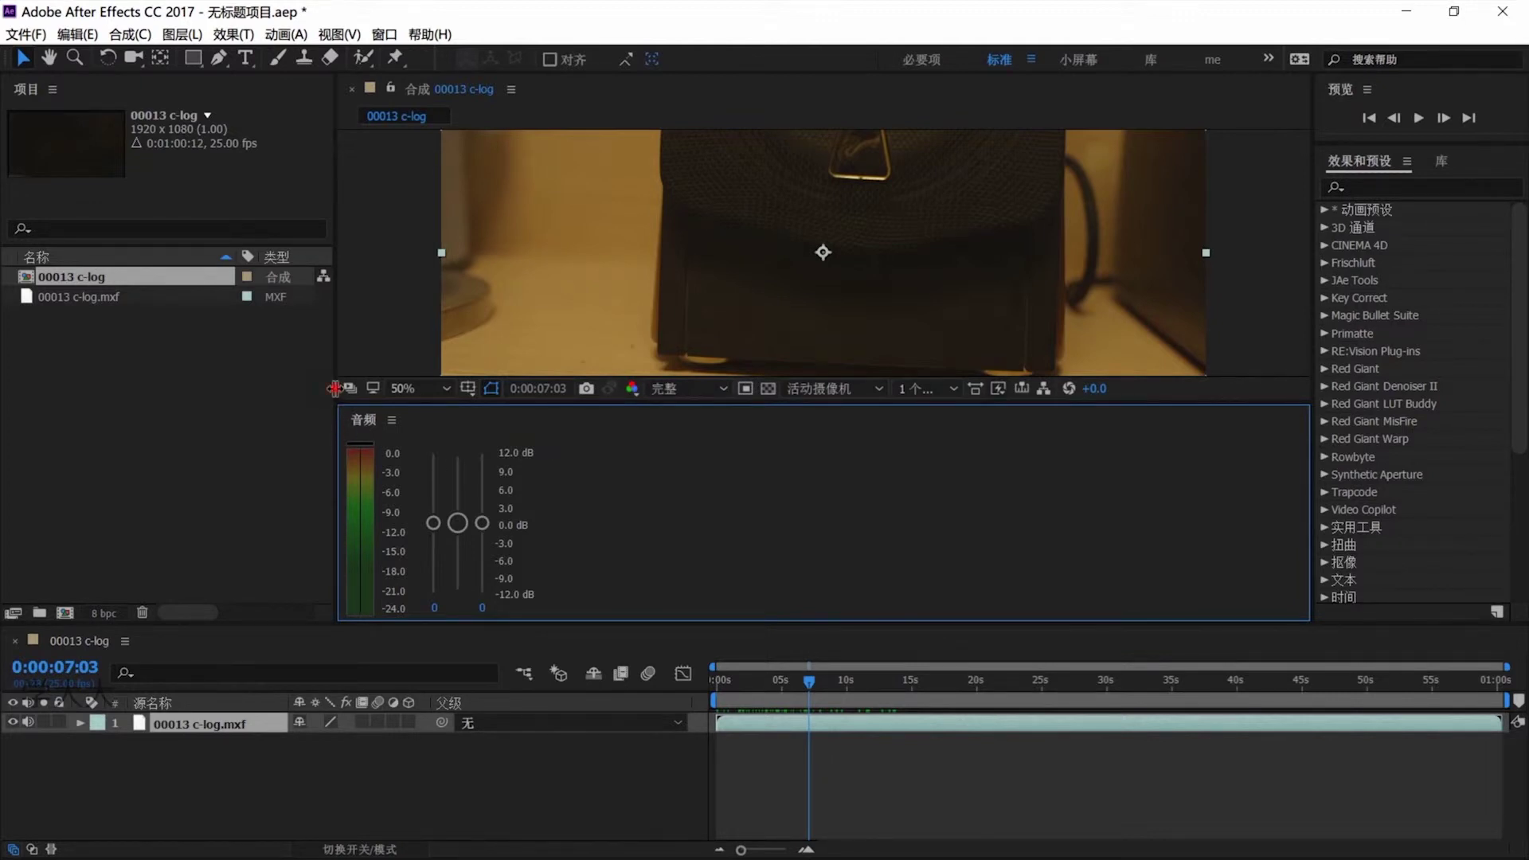
{"action": "mouse_move", "coordinate": [329, 398]}
{"action": "left_mouse_down"}
{"action": "mouse_move", "coordinate": [349, 398]}
{"action": "mouse_move", "coordinate": [329, 399]}
{"action": "left_mouse_up"}
{"action": "left_click_drag", "start_coordinate": [1316, 386], "coordinate": [1231, 388]}
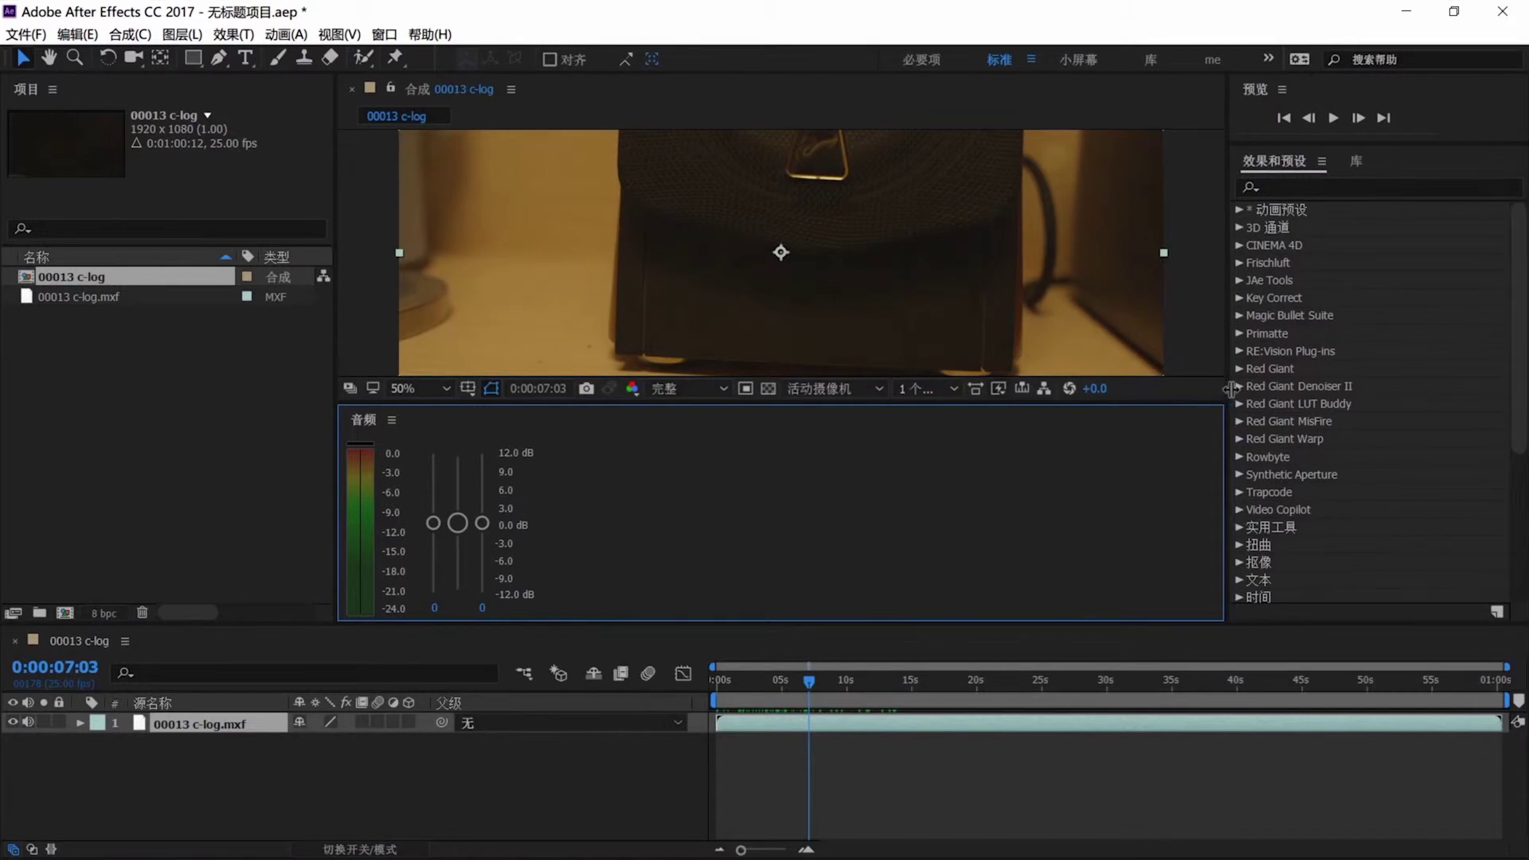
{"action": "left_click_drag", "start_coordinate": [763, 629], "coordinate": [761, 651]}
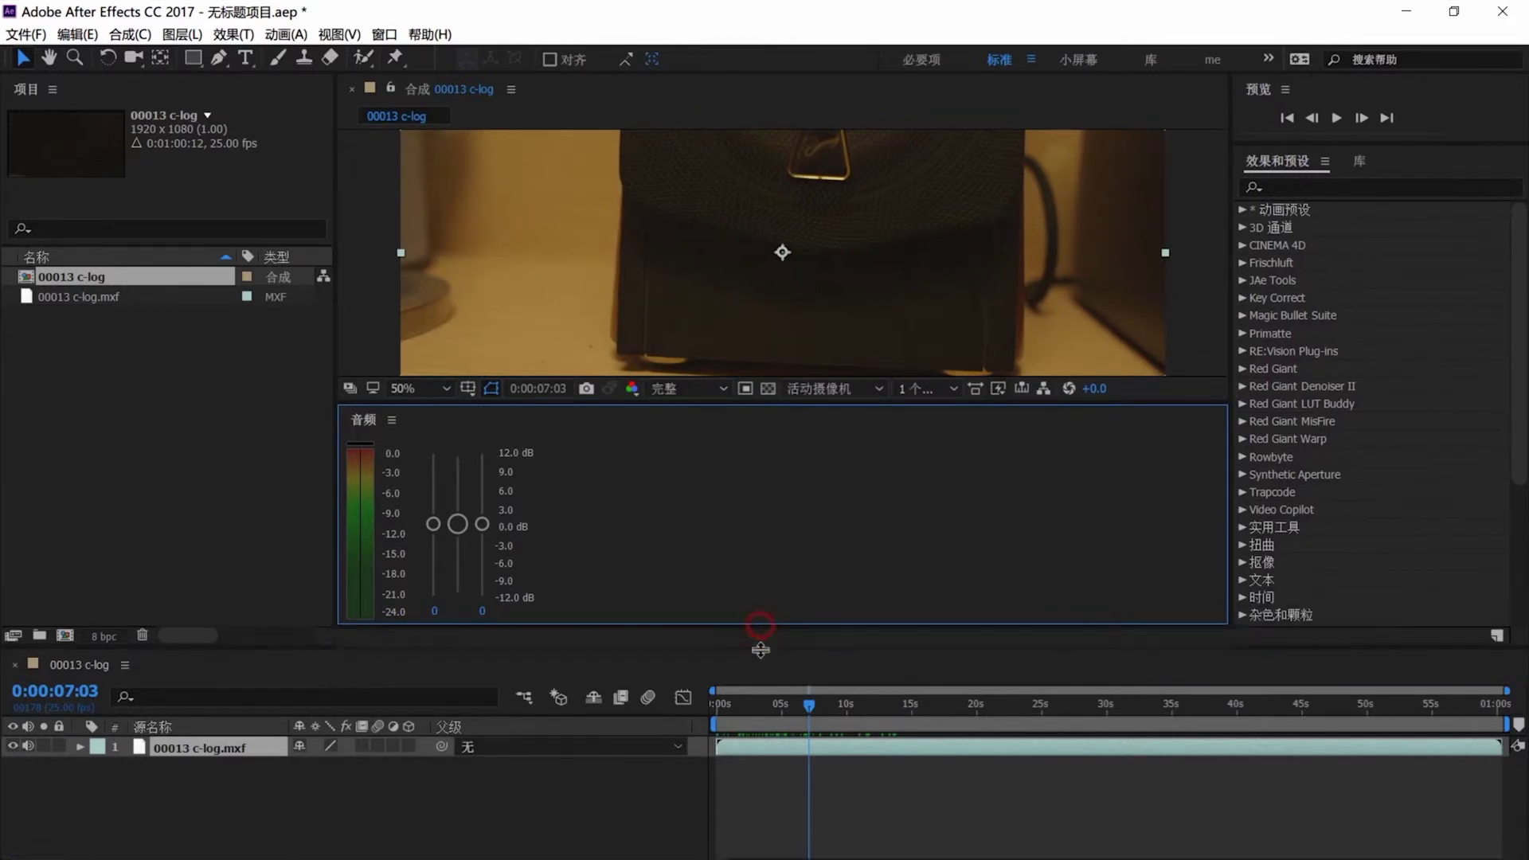
Reset the Standard (标准) workspace to its saved layout and clear the selection
{"action": "left_click", "coordinate": [384, 35]}
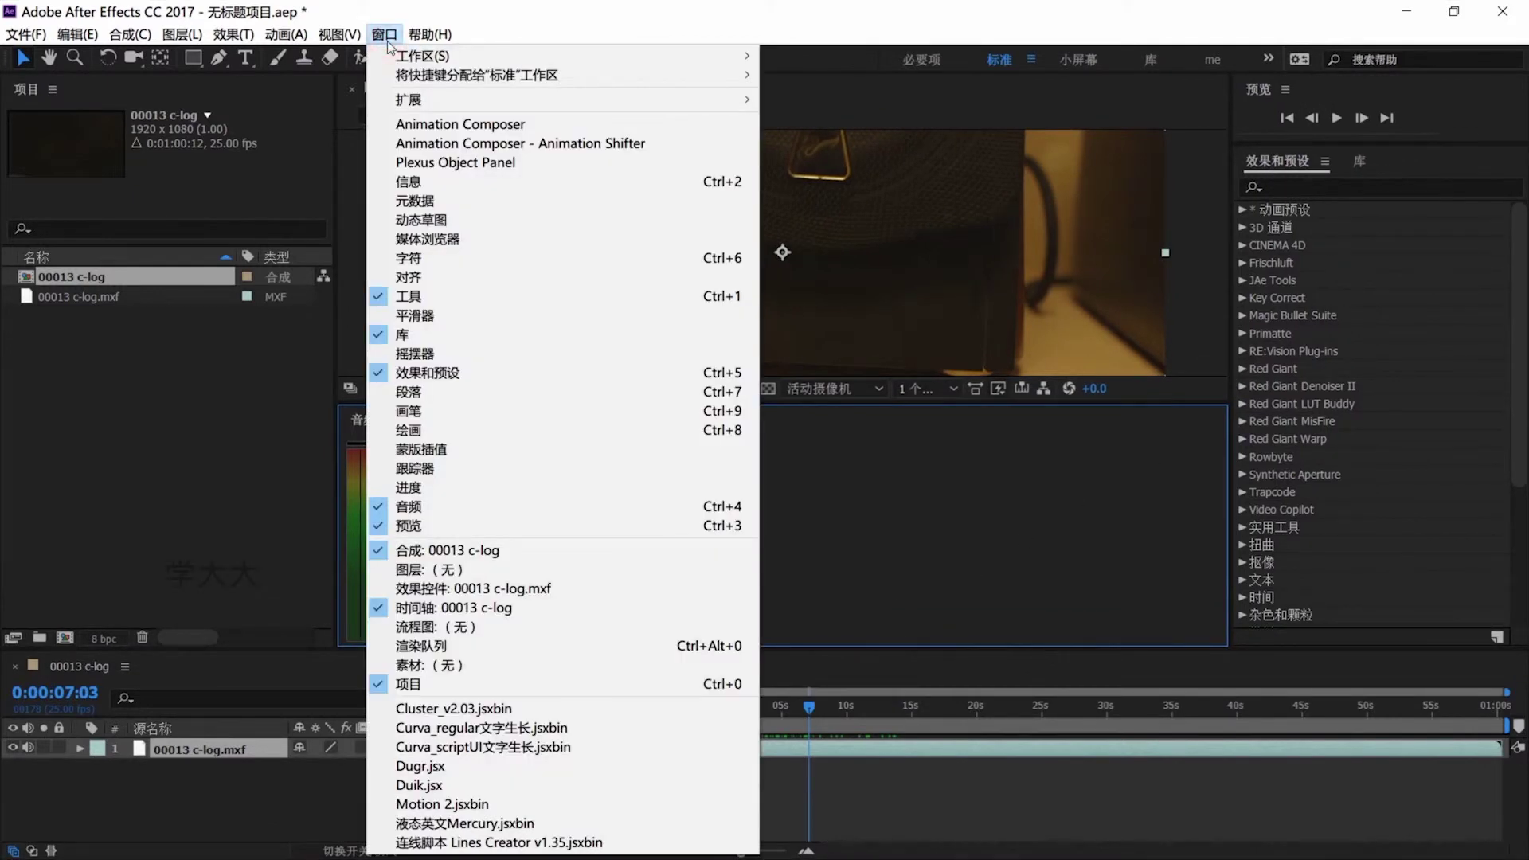
{"action": "mouse_move", "coordinate": [740, 61]}
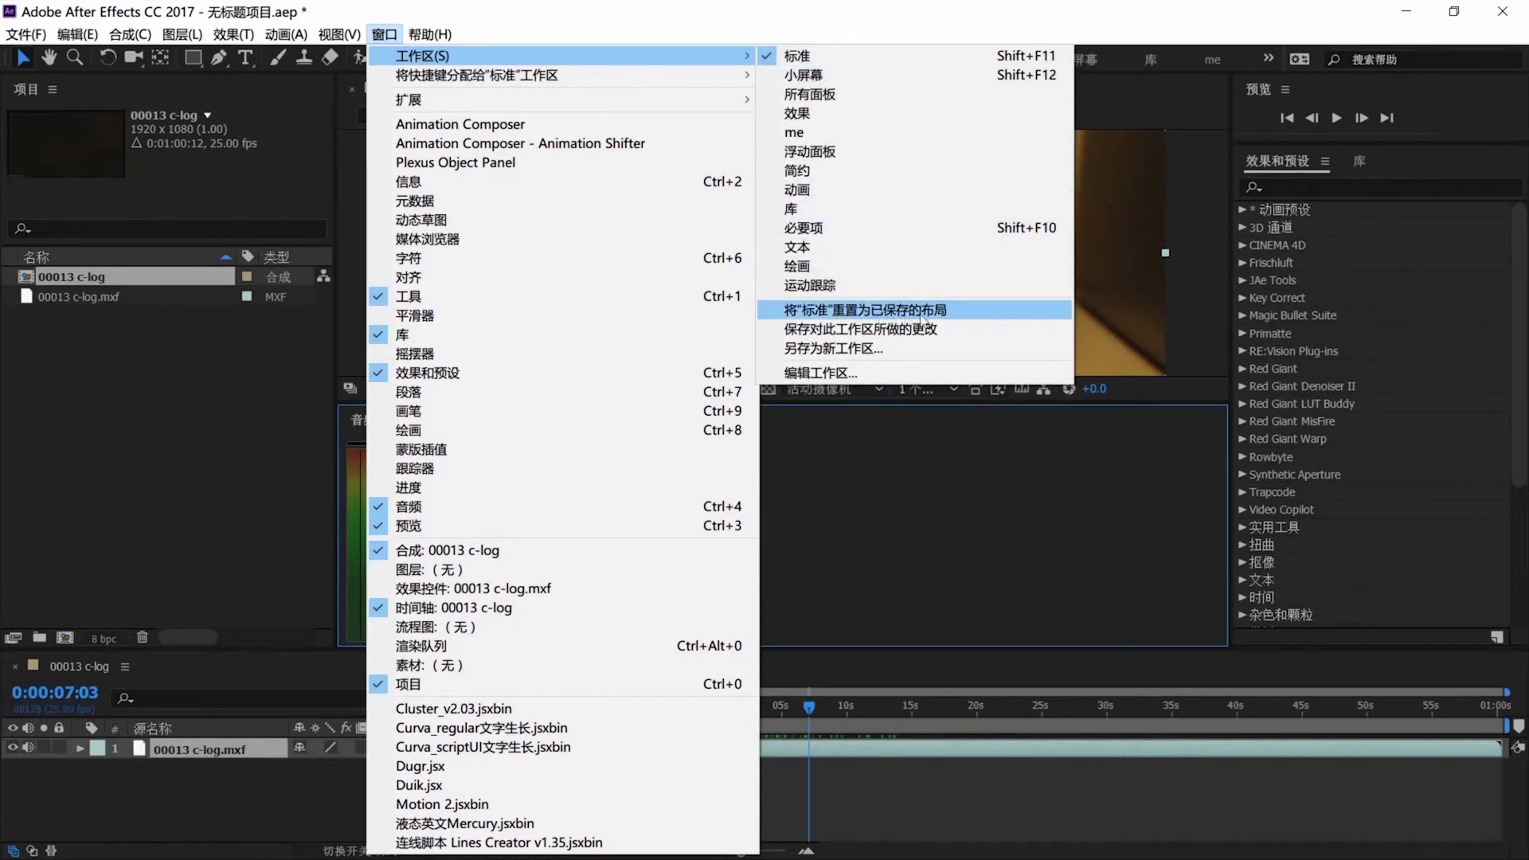
{"action": "left_click", "coordinate": [920, 312]}
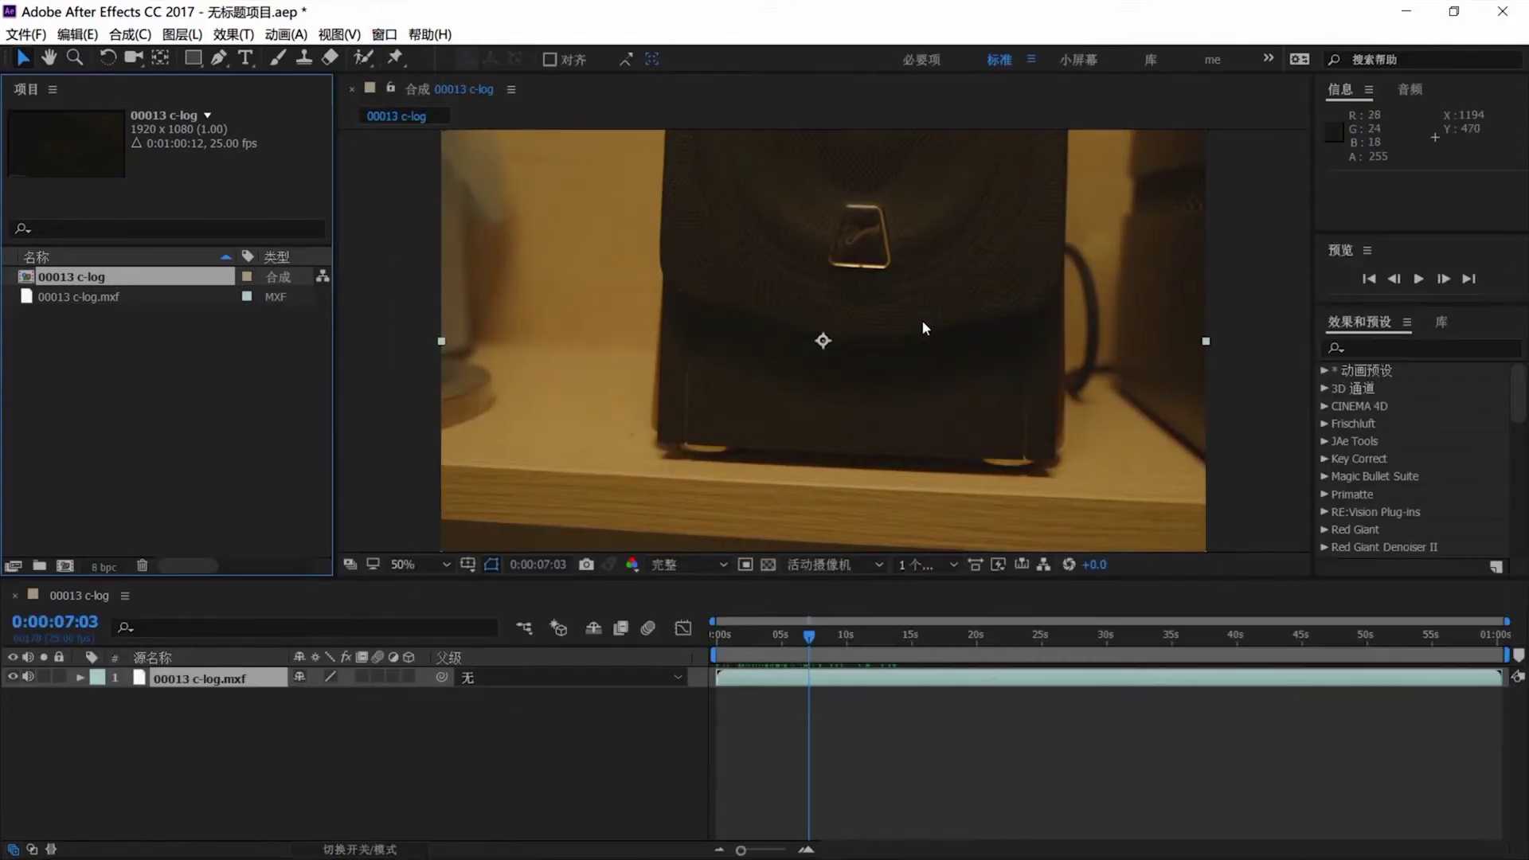
{"action": "left_click", "coordinate": [1279, 261]}
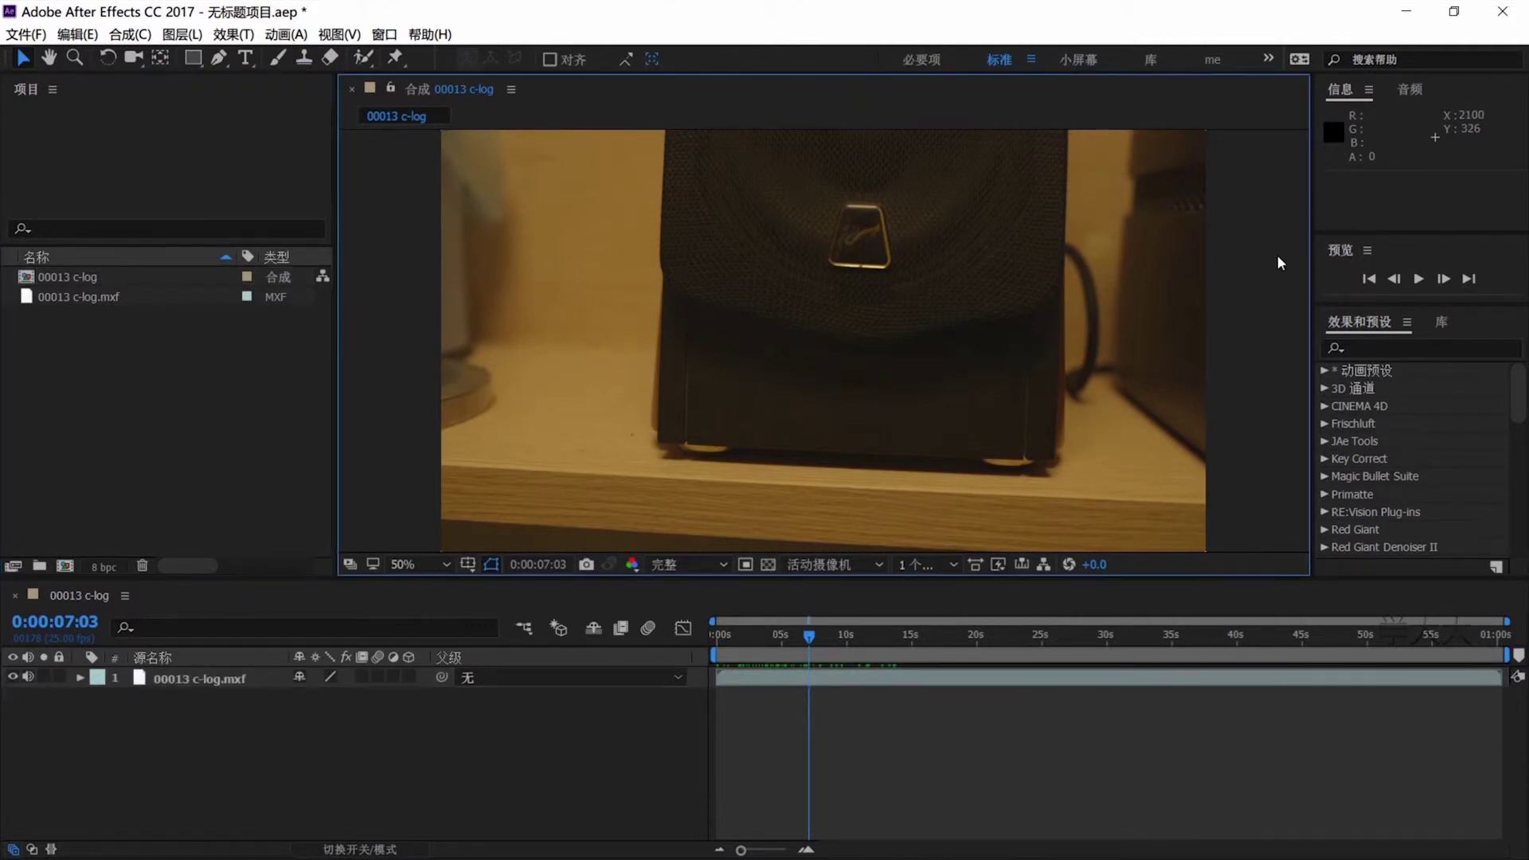
Open the Motion 2 script panel, dock it beside the Timeline and narrow it to the Effects & Presets column's width
{"action": "left_click", "coordinate": [385, 34]}
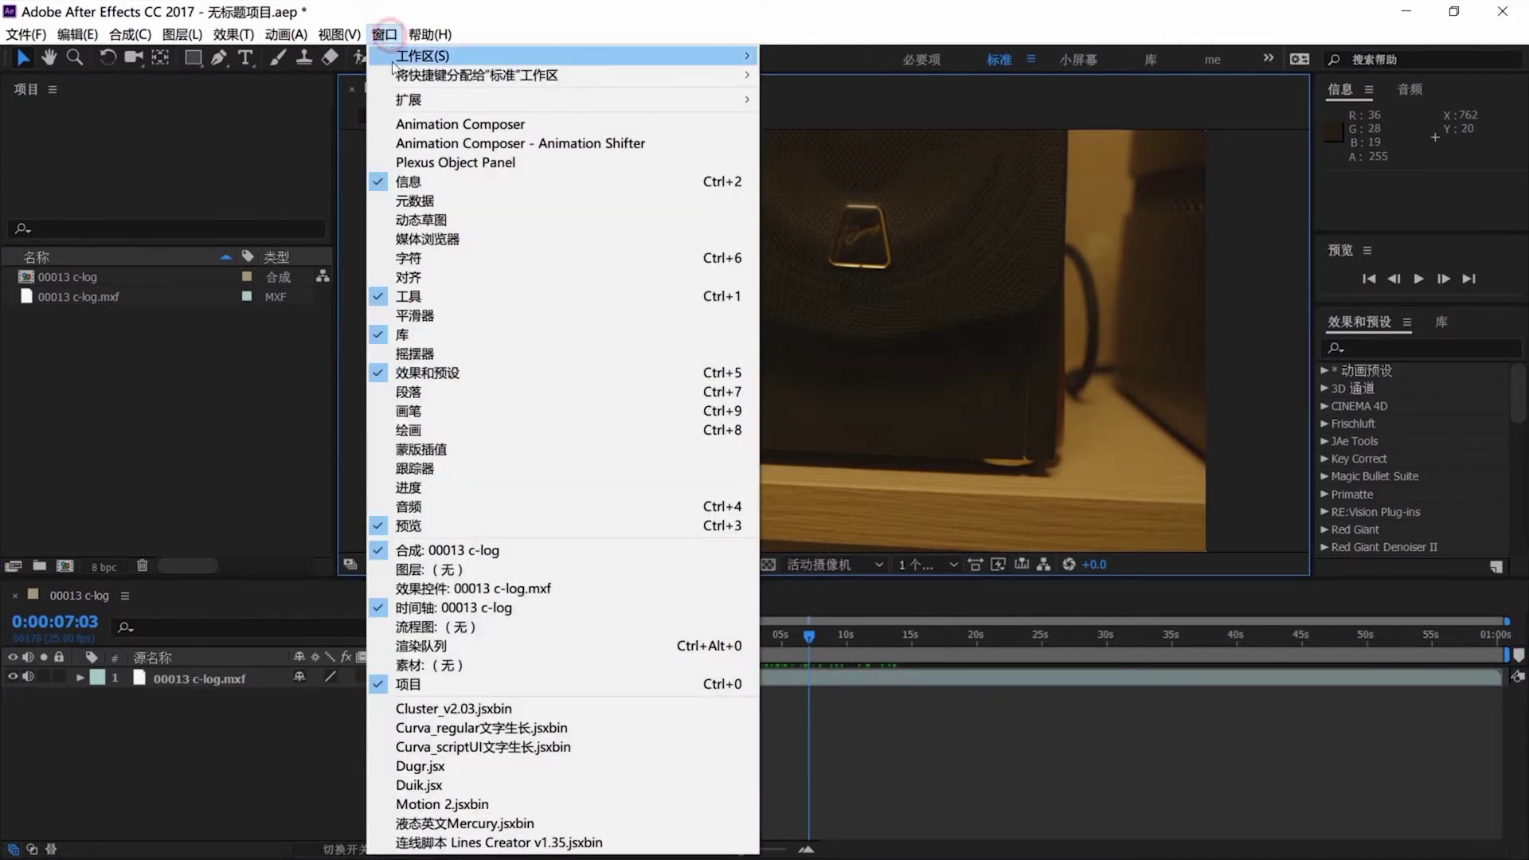
{"action": "left_click", "coordinate": [522, 805]}
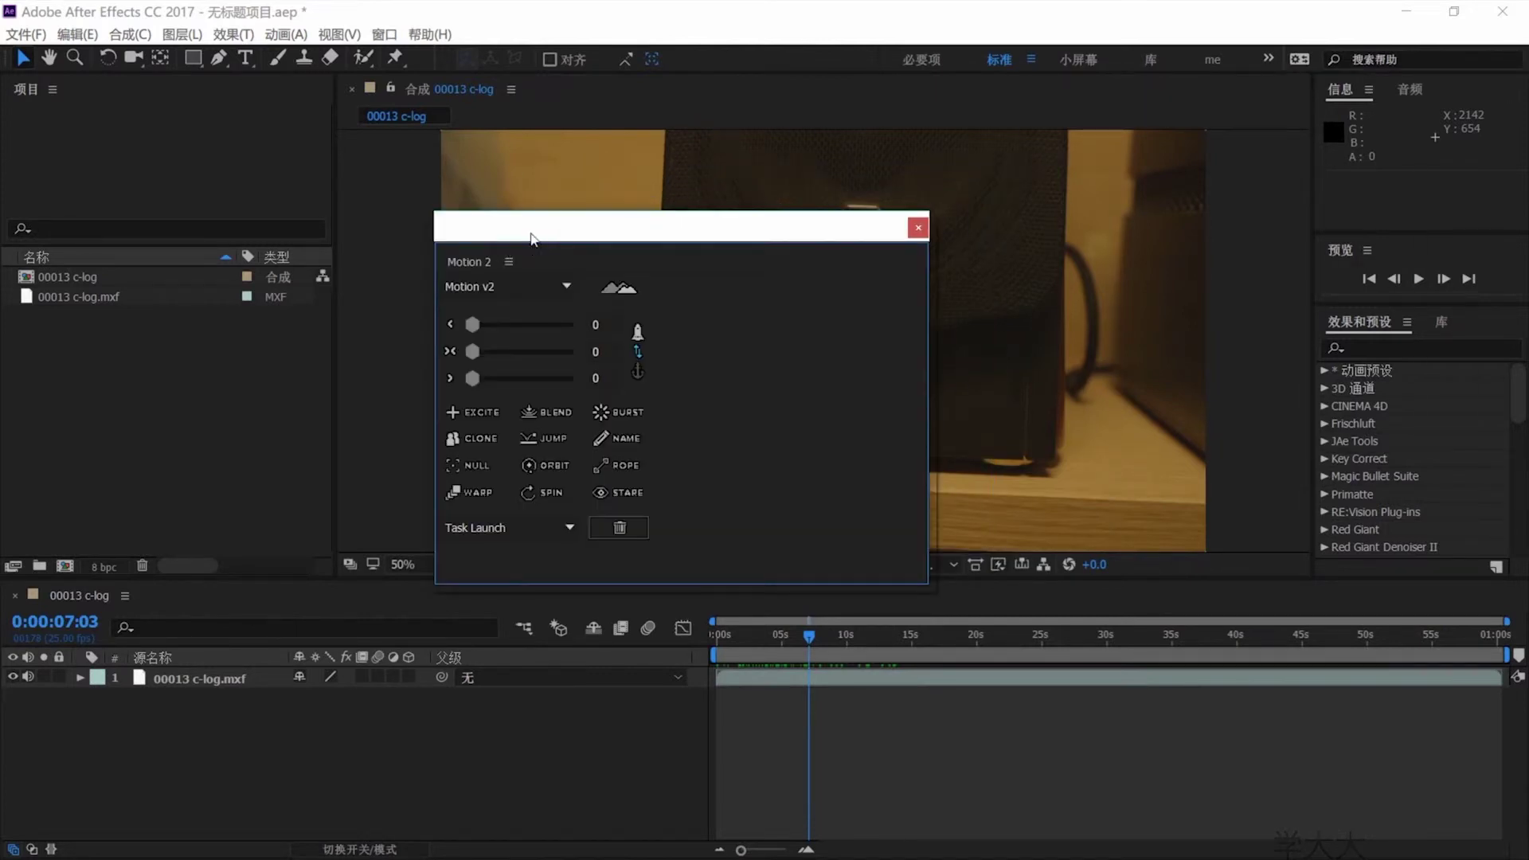
{"action": "left_click_drag", "start_coordinate": [532, 238], "coordinate": [1502, 698]}
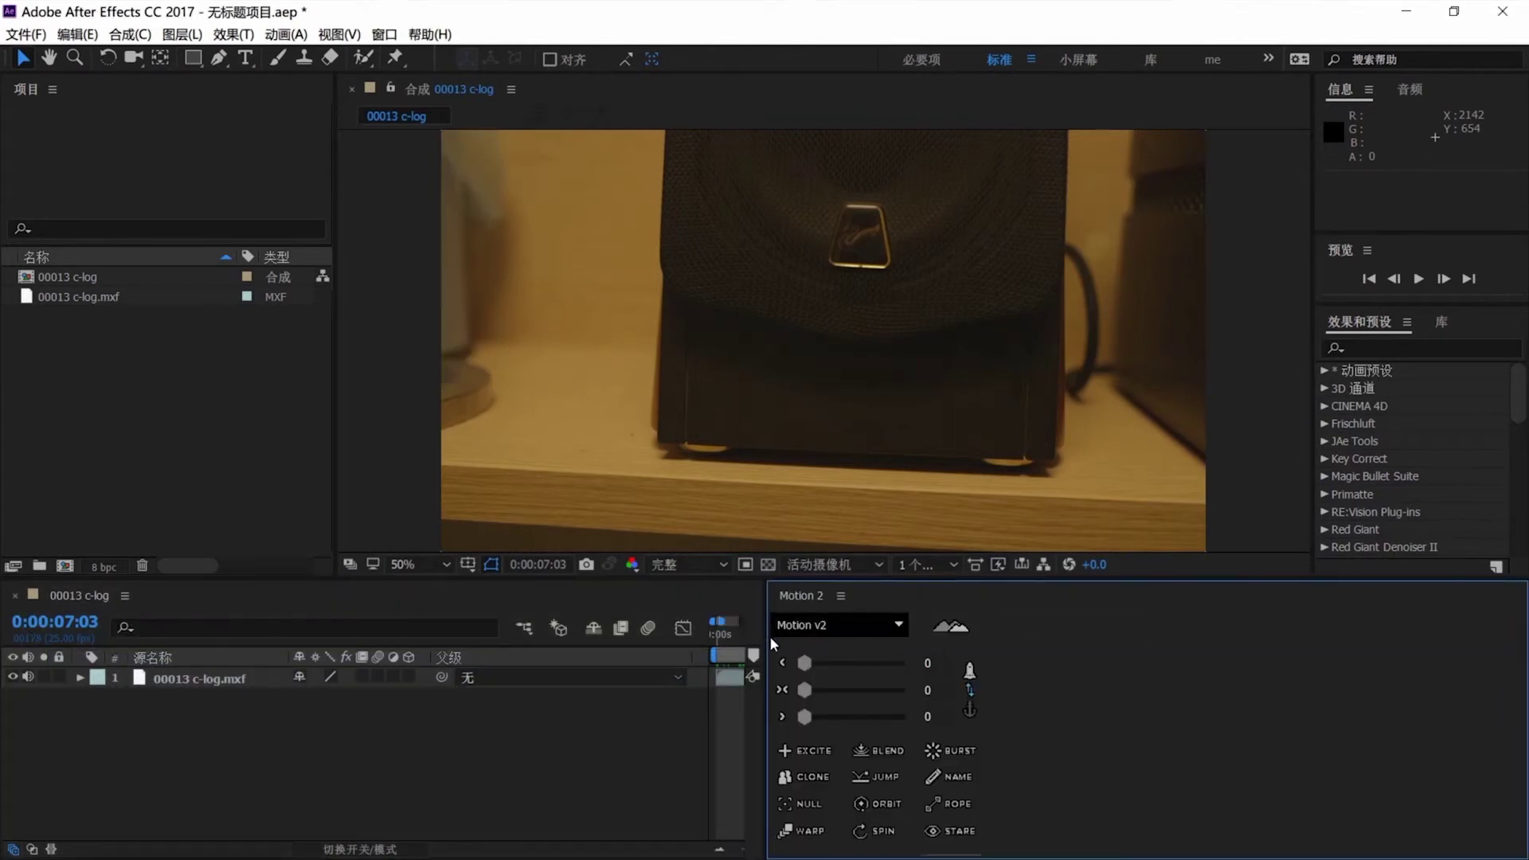
{"action": "left_click_drag", "start_coordinate": [765, 631], "coordinate": [1315, 676]}
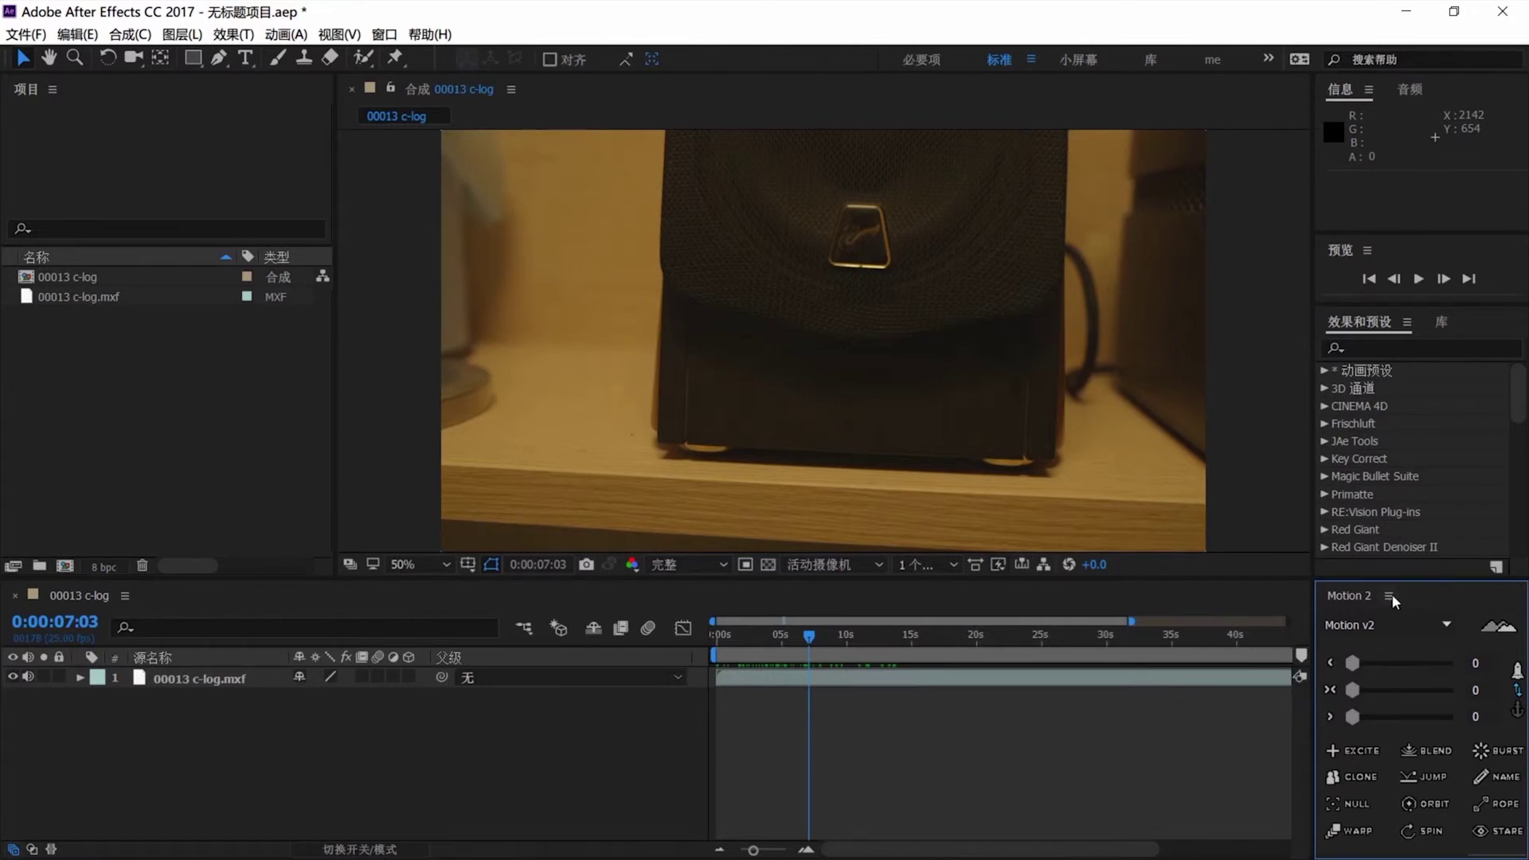
{"action": "mouse_move", "coordinate": [1393, 596]}
{"action": "left_mouse_down"}
{"action": "mouse_move", "coordinate": [1429, 604]}
{"action": "mouse_move", "coordinate": [1412, 608]}
{"action": "left_mouse_up"}
Save the current panel layout as a new workspace named "motion"
{"action": "left_click", "coordinate": [384, 35]}
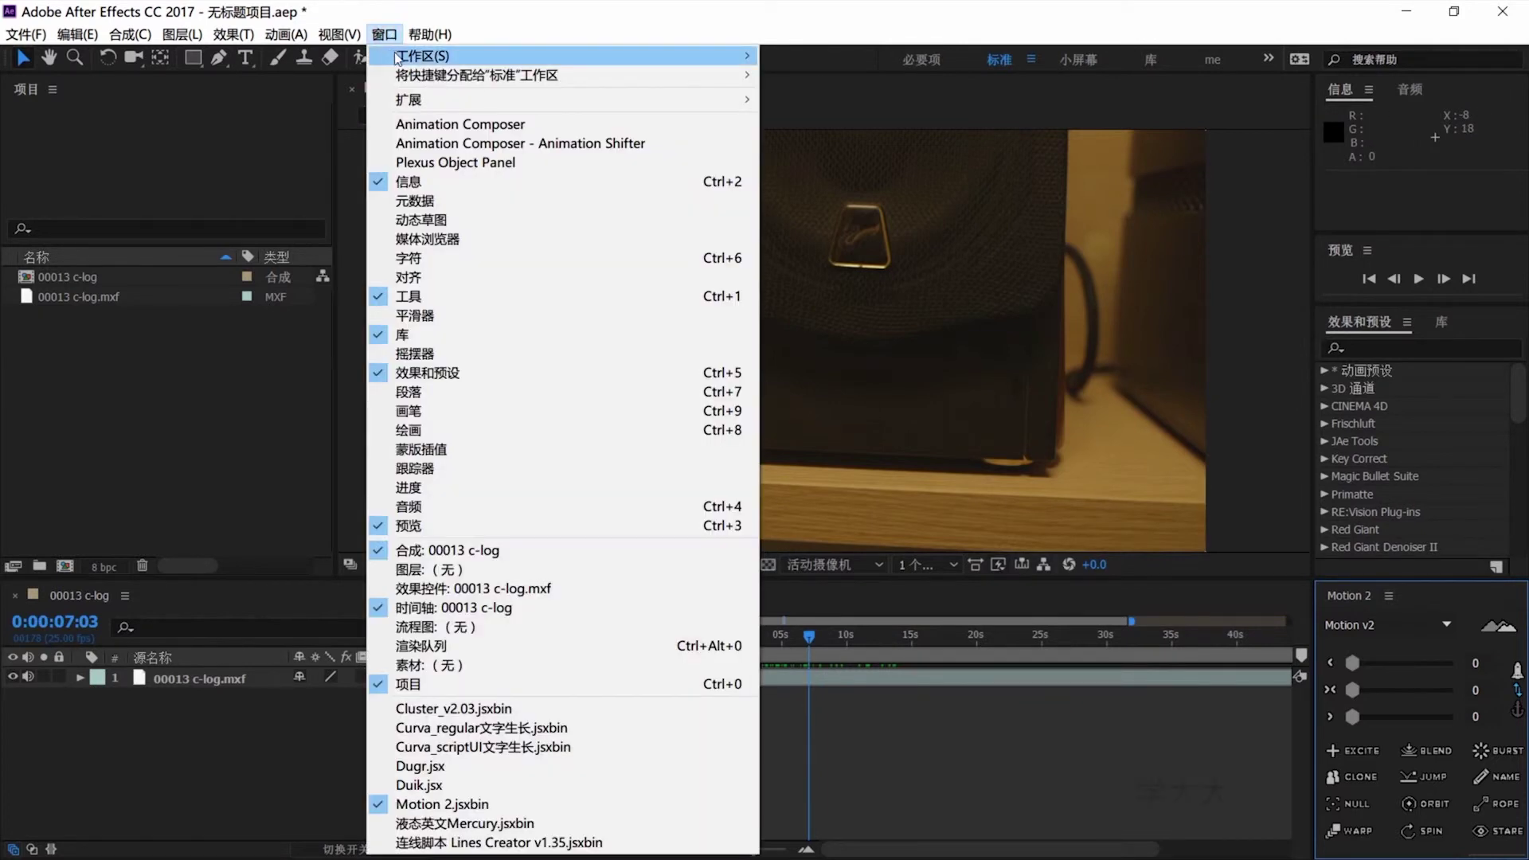
{"action": "mouse_move", "coordinate": [397, 58]}
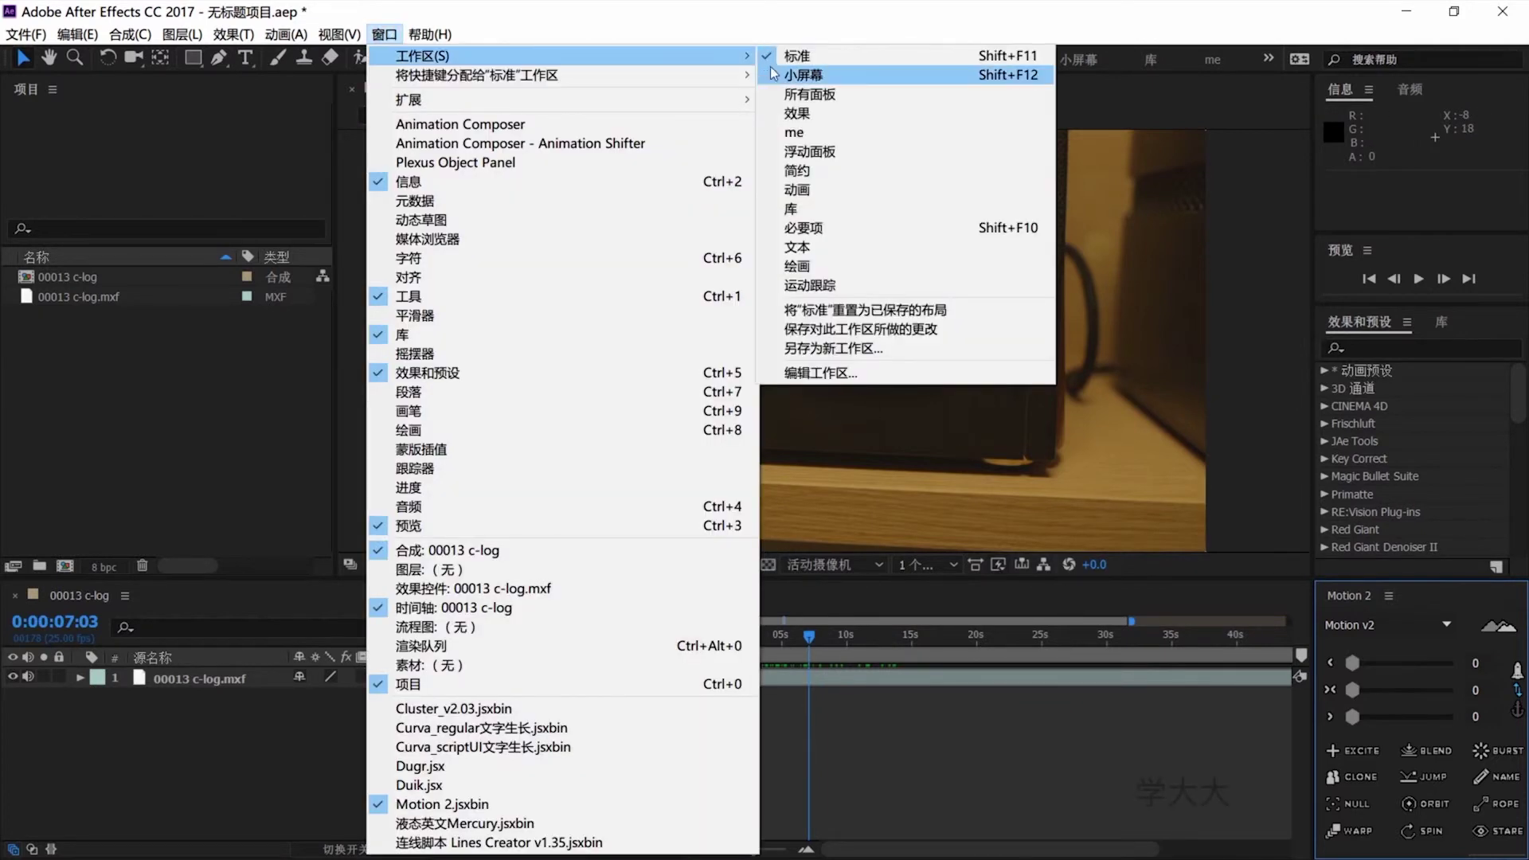
{"action": "left_click", "coordinate": [859, 349]}
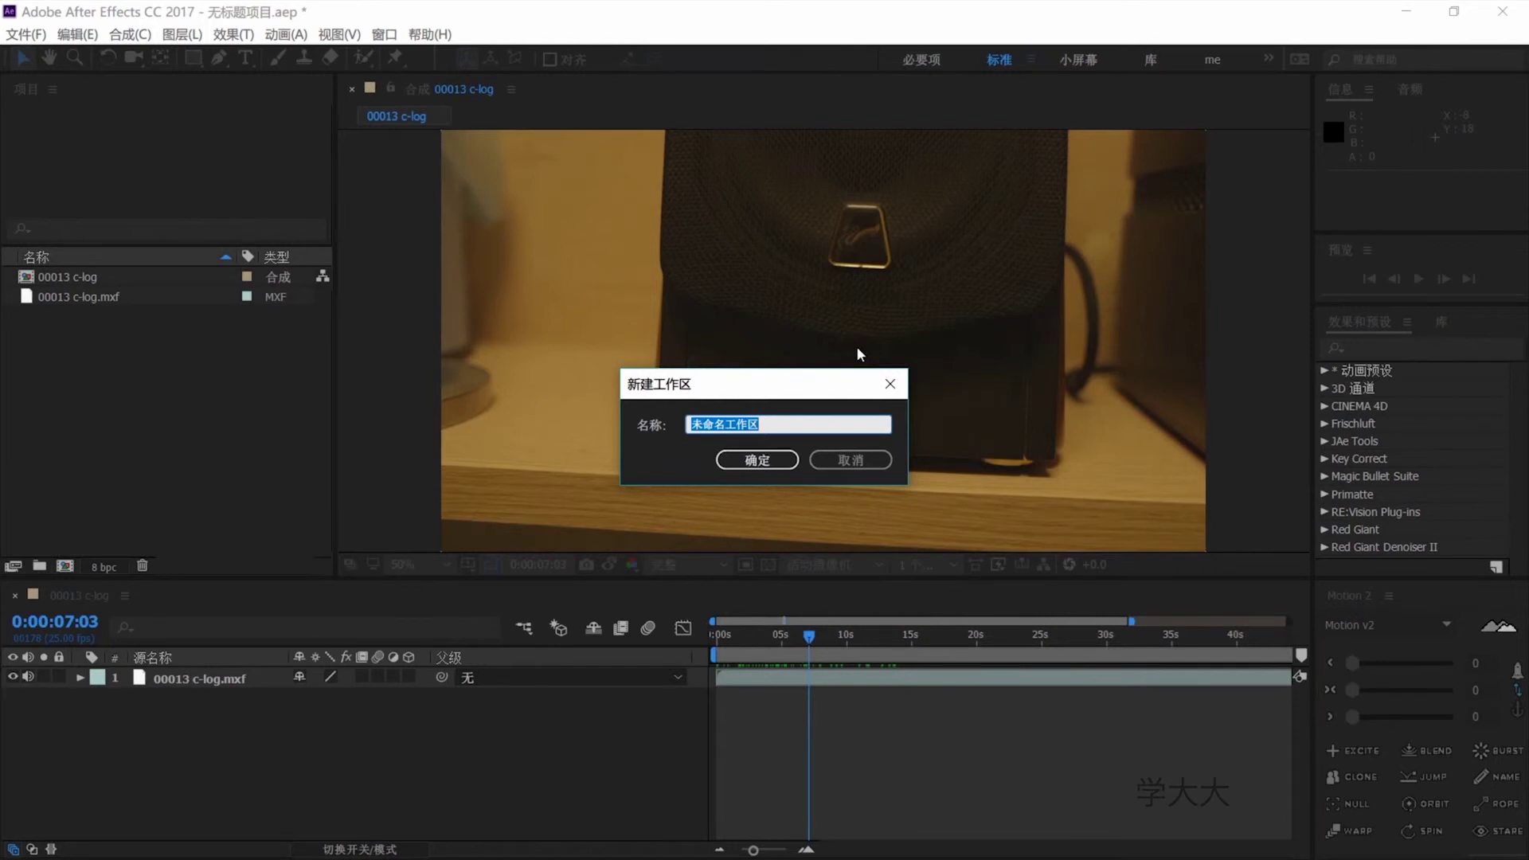
{"action": "type", "text": "motion"}
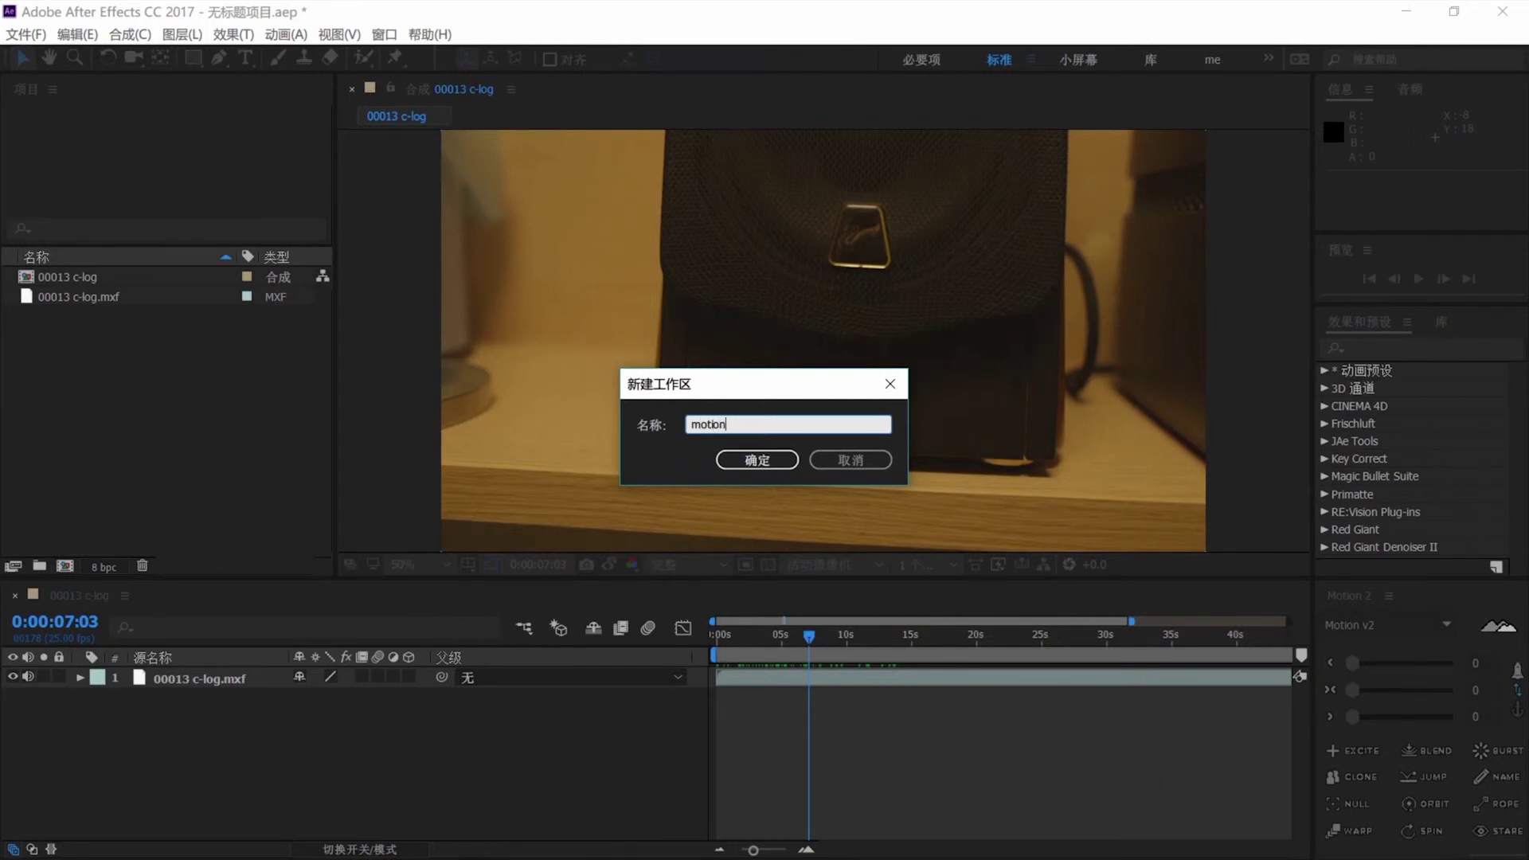
{"action": "key", "text": "Return"}
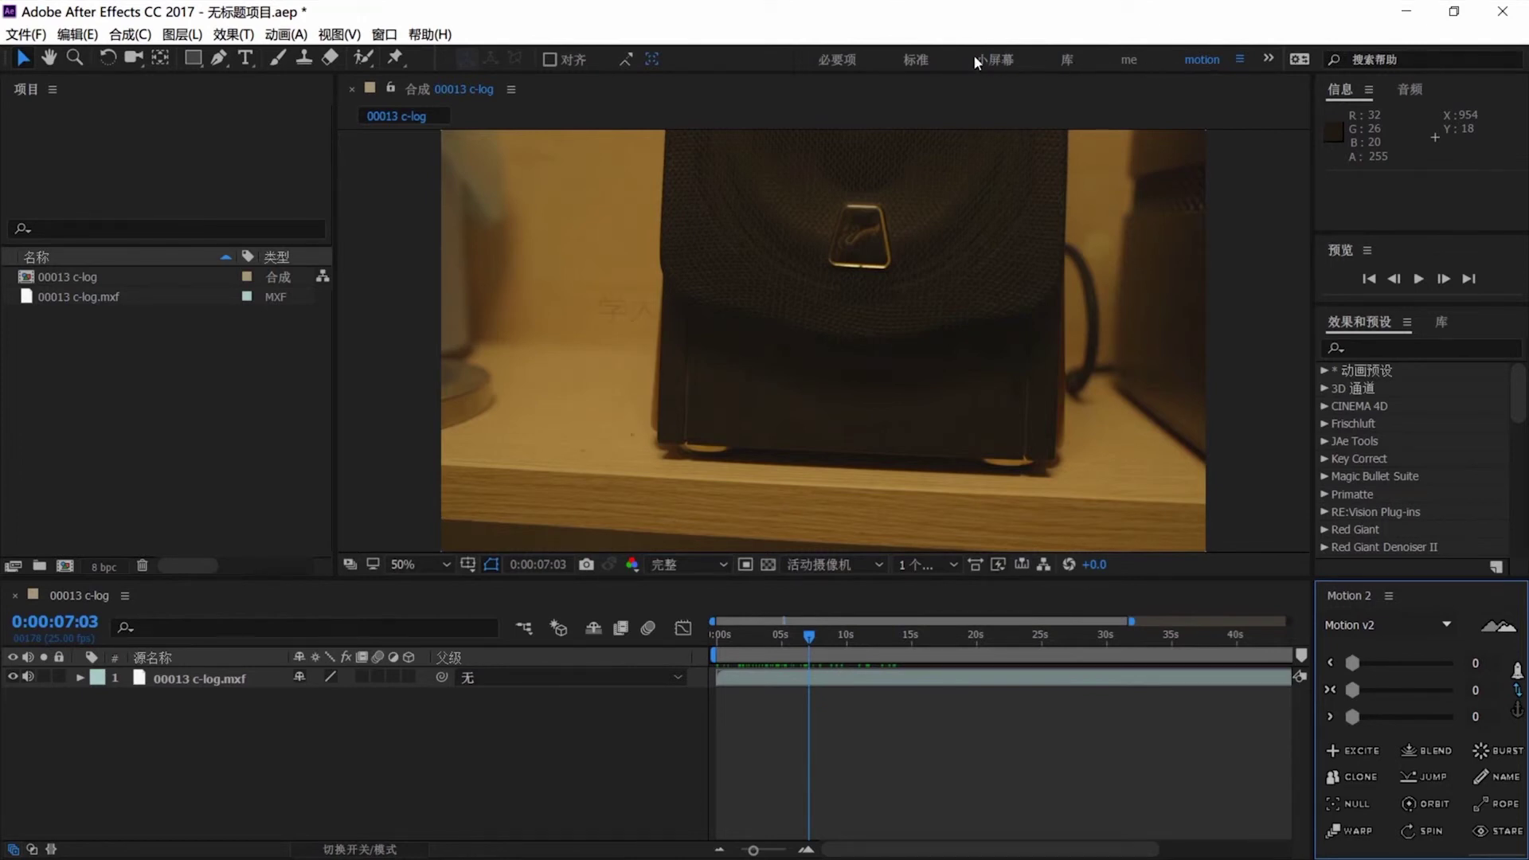
View the Animation (动画), Effects (效果) and Text (文本) workspaces in turn, then return to the motion workspace
{"action": "left_click", "coordinate": [1270, 58]}
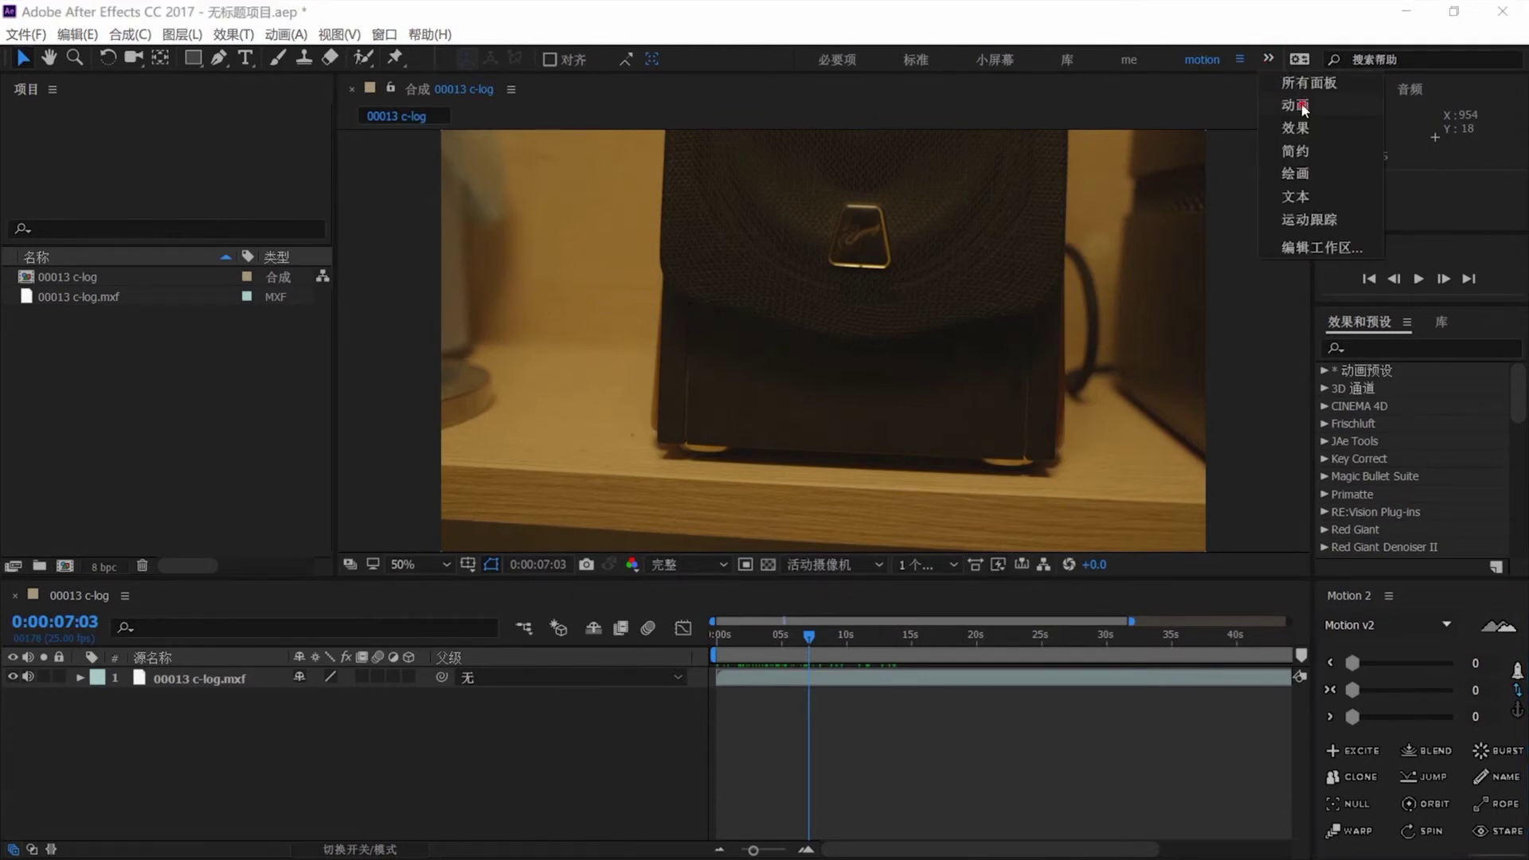
{"action": "left_click", "coordinate": [1301, 106]}
{"action": "left_click", "coordinate": [1269, 59]}
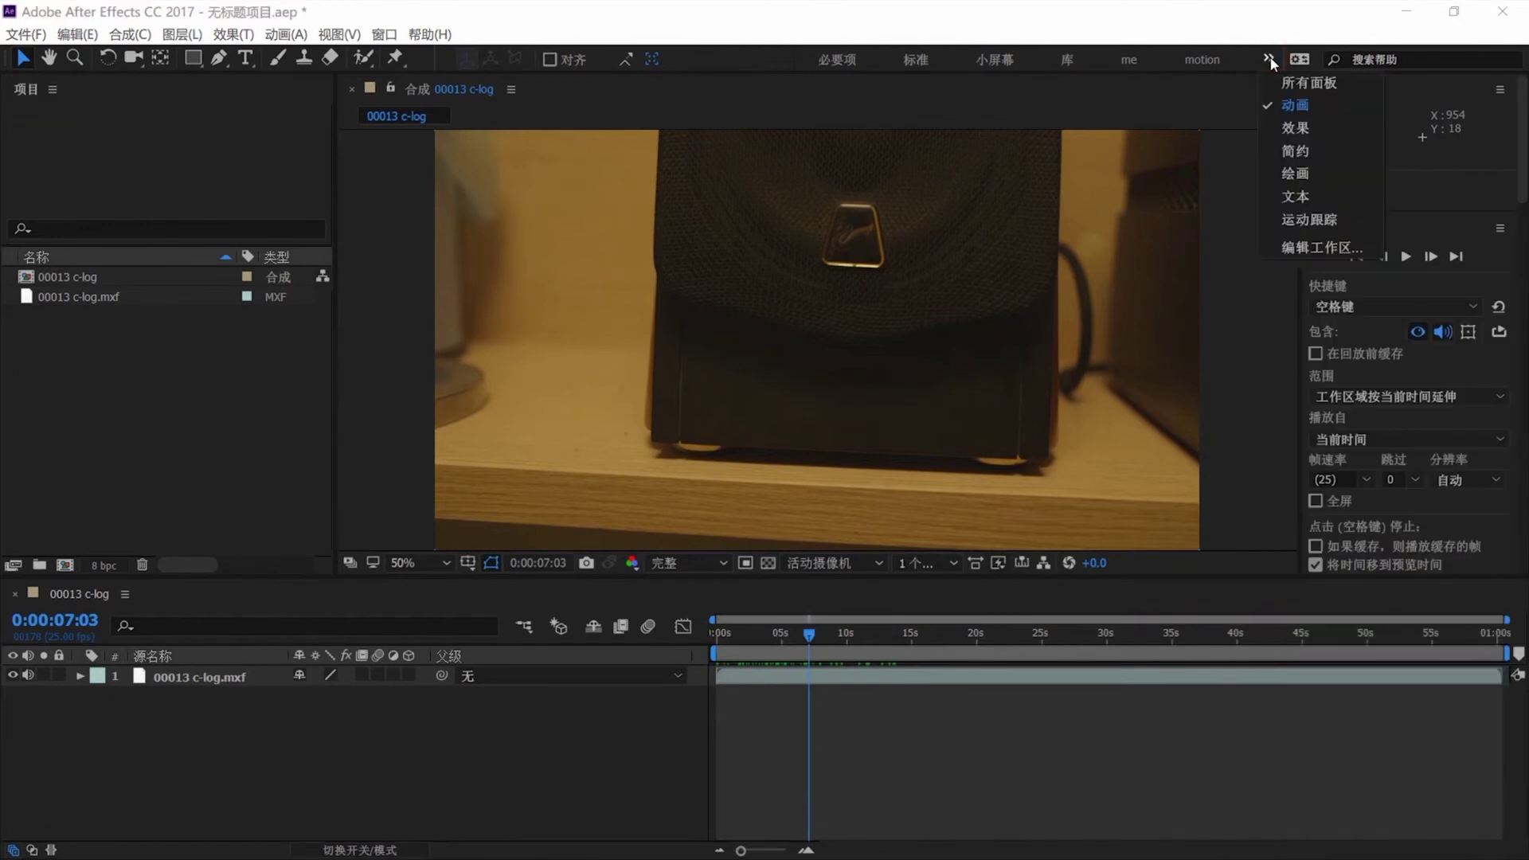
{"action": "left_click", "coordinate": [1299, 125]}
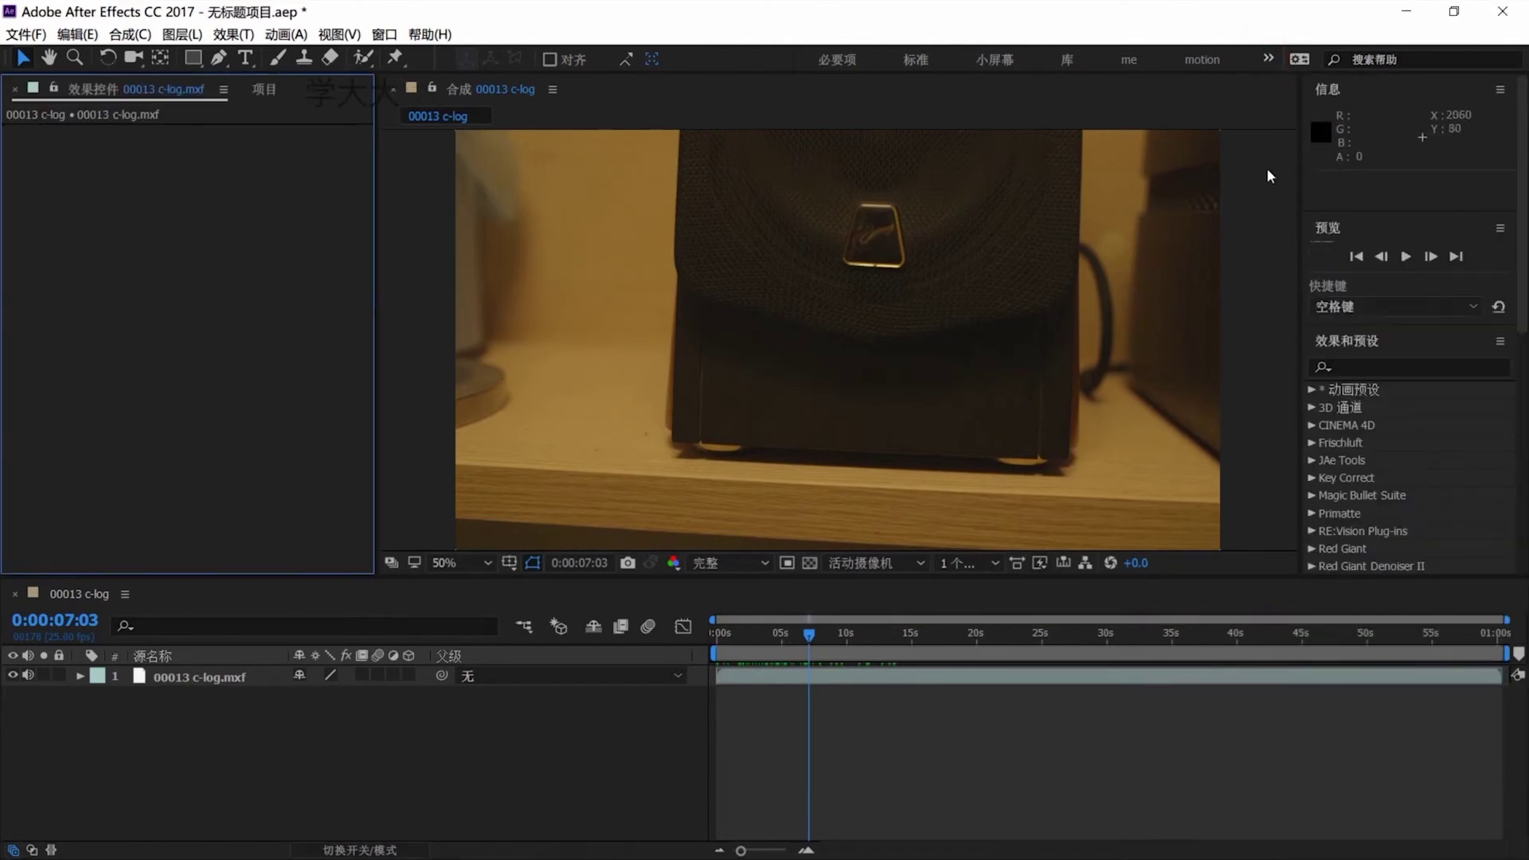
{"action": "left_click", "coordinate": [1270, 58]}
{"action": "left_click", "coordinate": [1301, 194]}
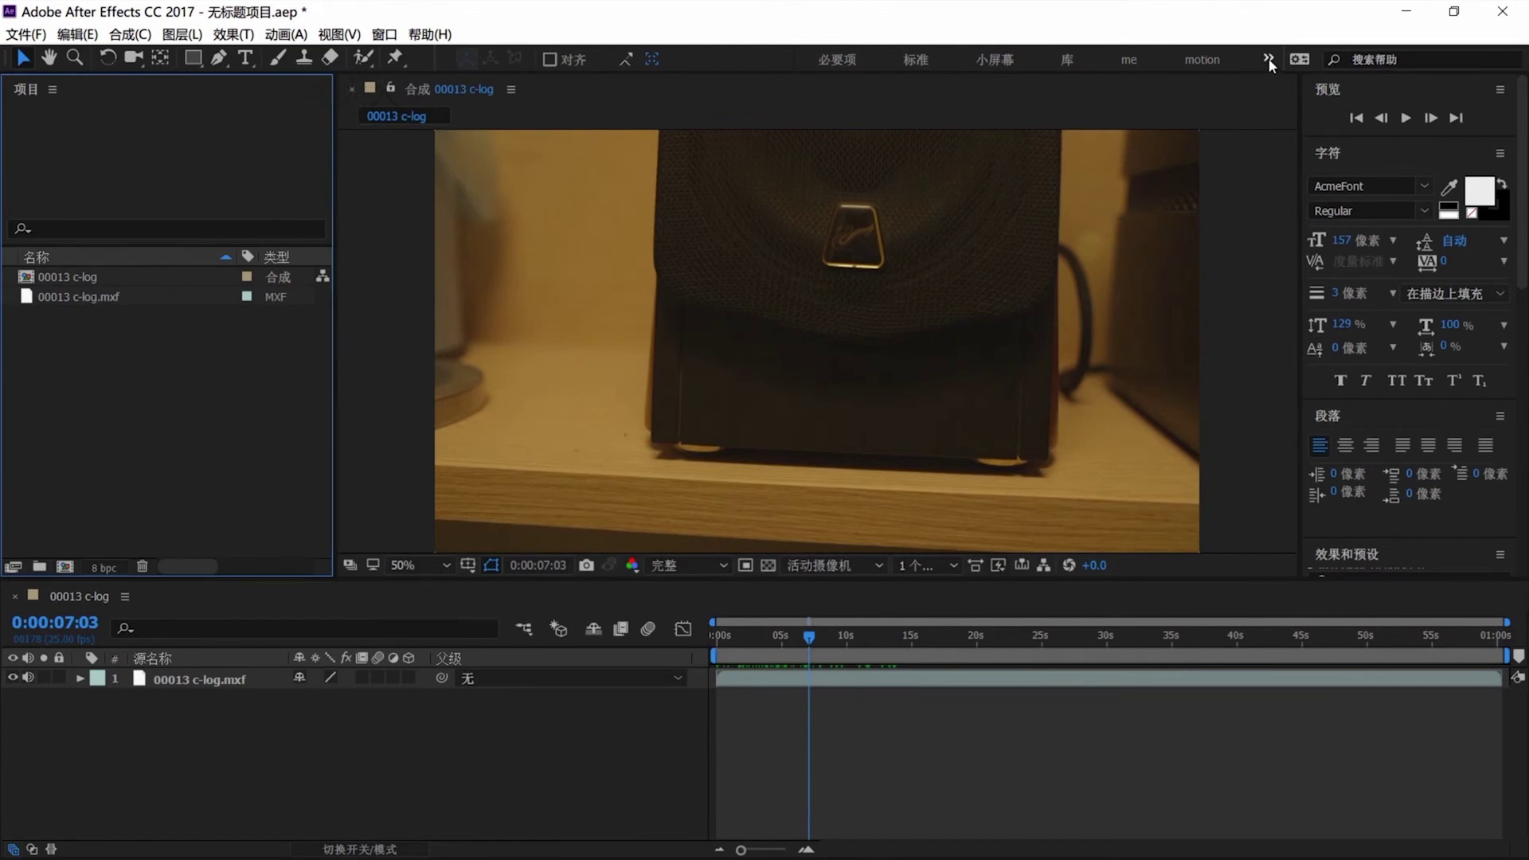
{"action": "left_click", "coordinate": [1203, 58]}
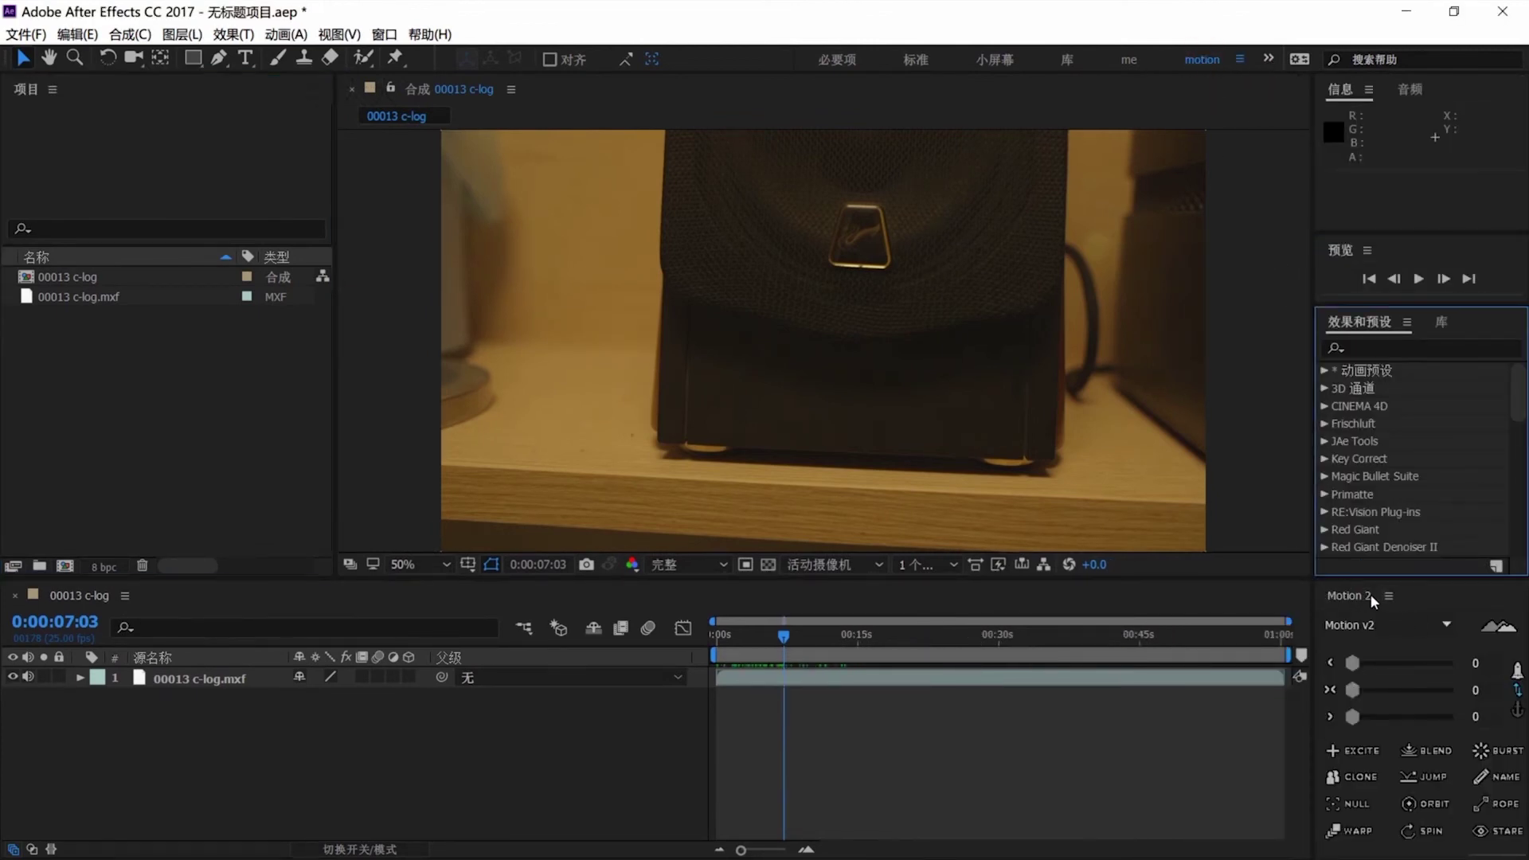
Delete the motion workspace through Edit Workspaces (编辑工作区) and confirm the change
{"action": "left_click", "coordinate": [386, 34]}
{"action": "mouse_move", "coordinate": [399, 56]}
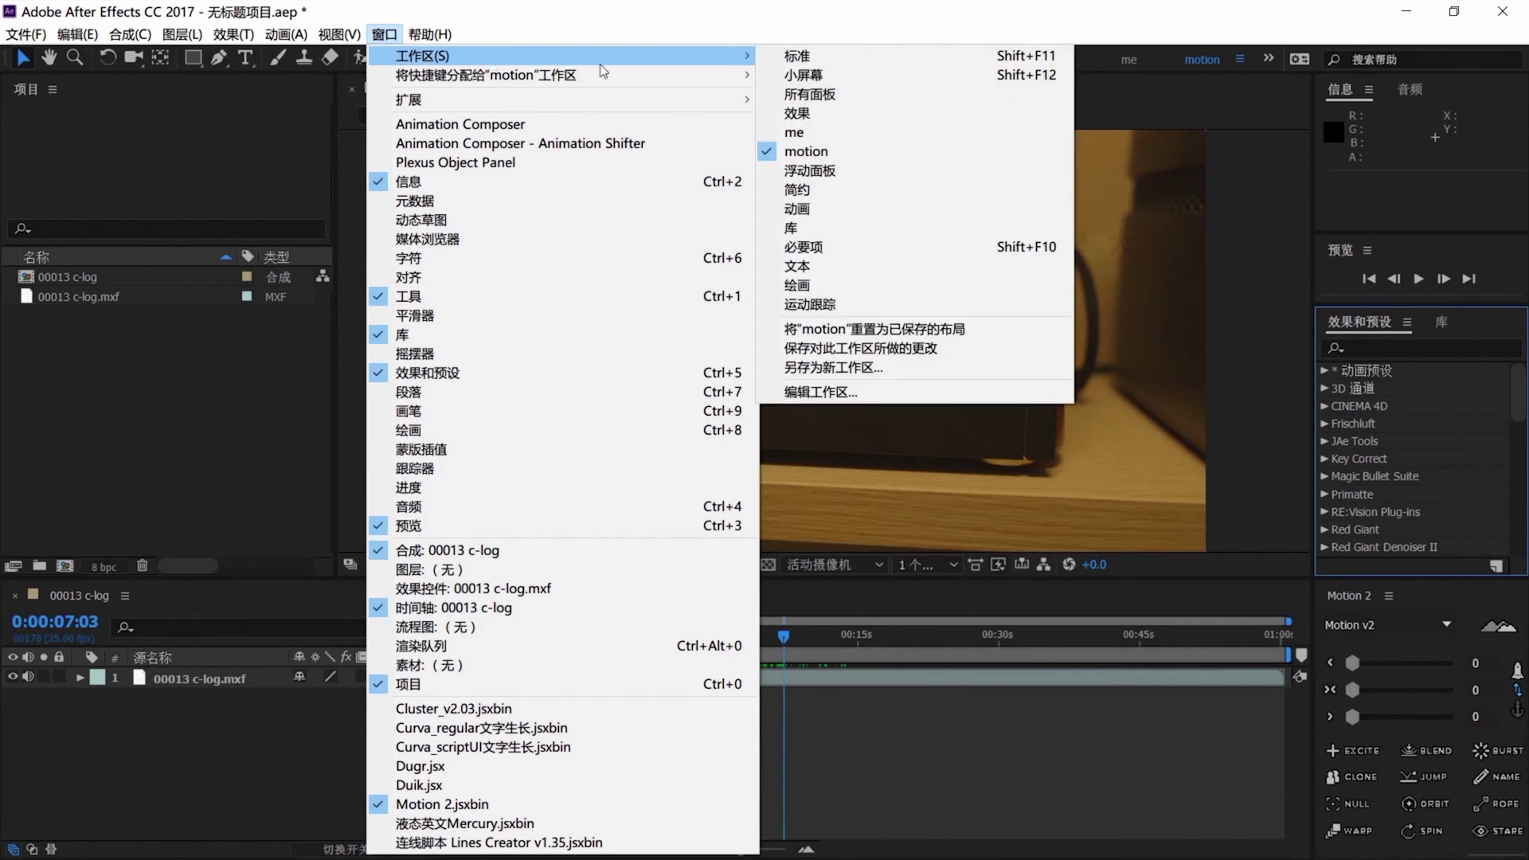
{"action": "left_click", "coordinate": [837, 396]}
{"action": "left_click_drag", "start_coordinate": [746, 255], "coordinate": [789, 192]}
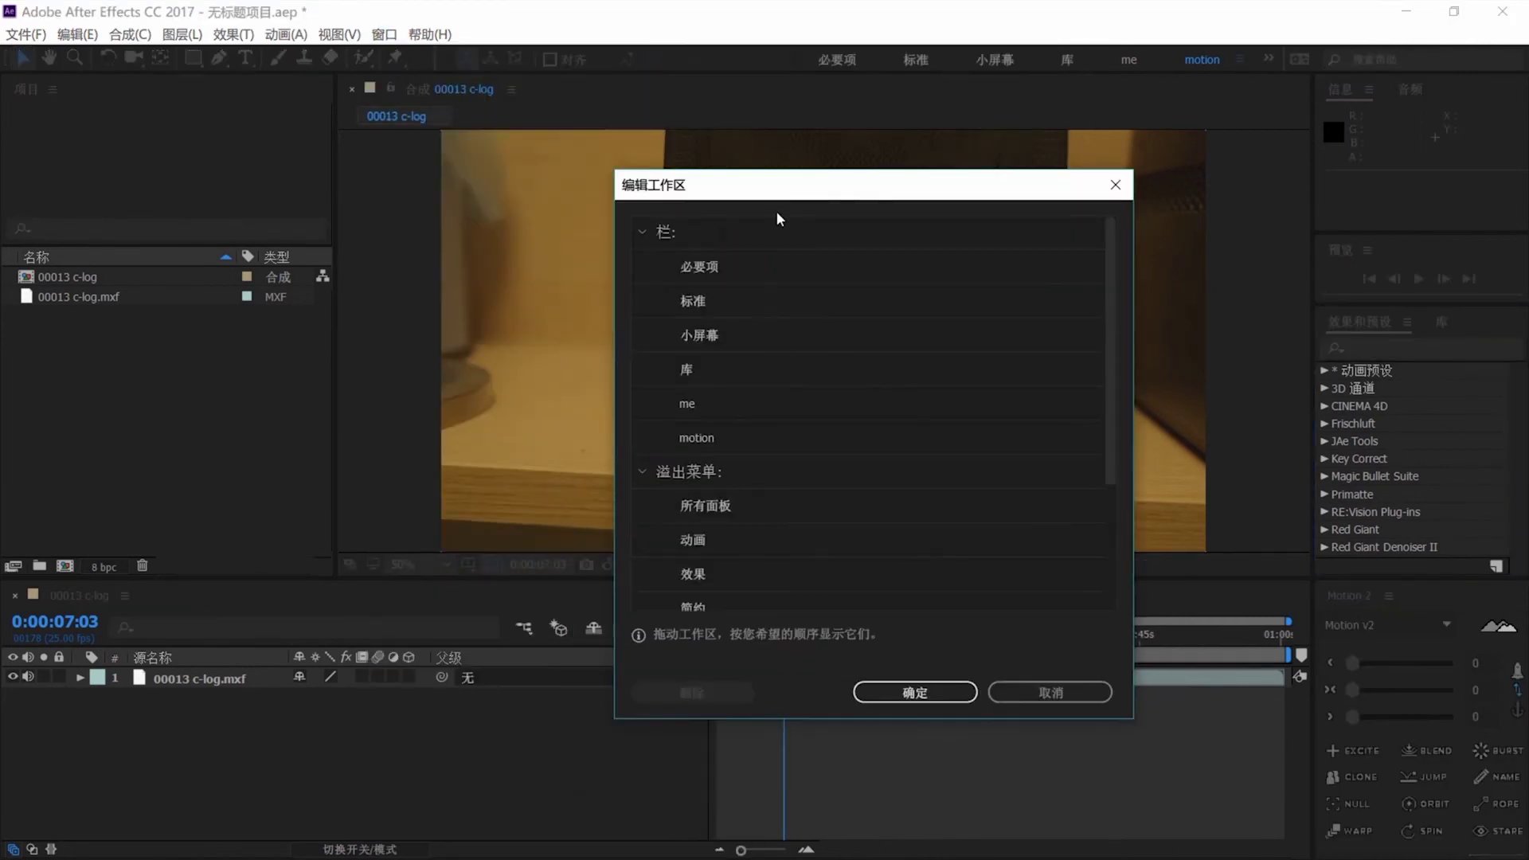
{"action": "left_click", "coordinate": [734, 438]}
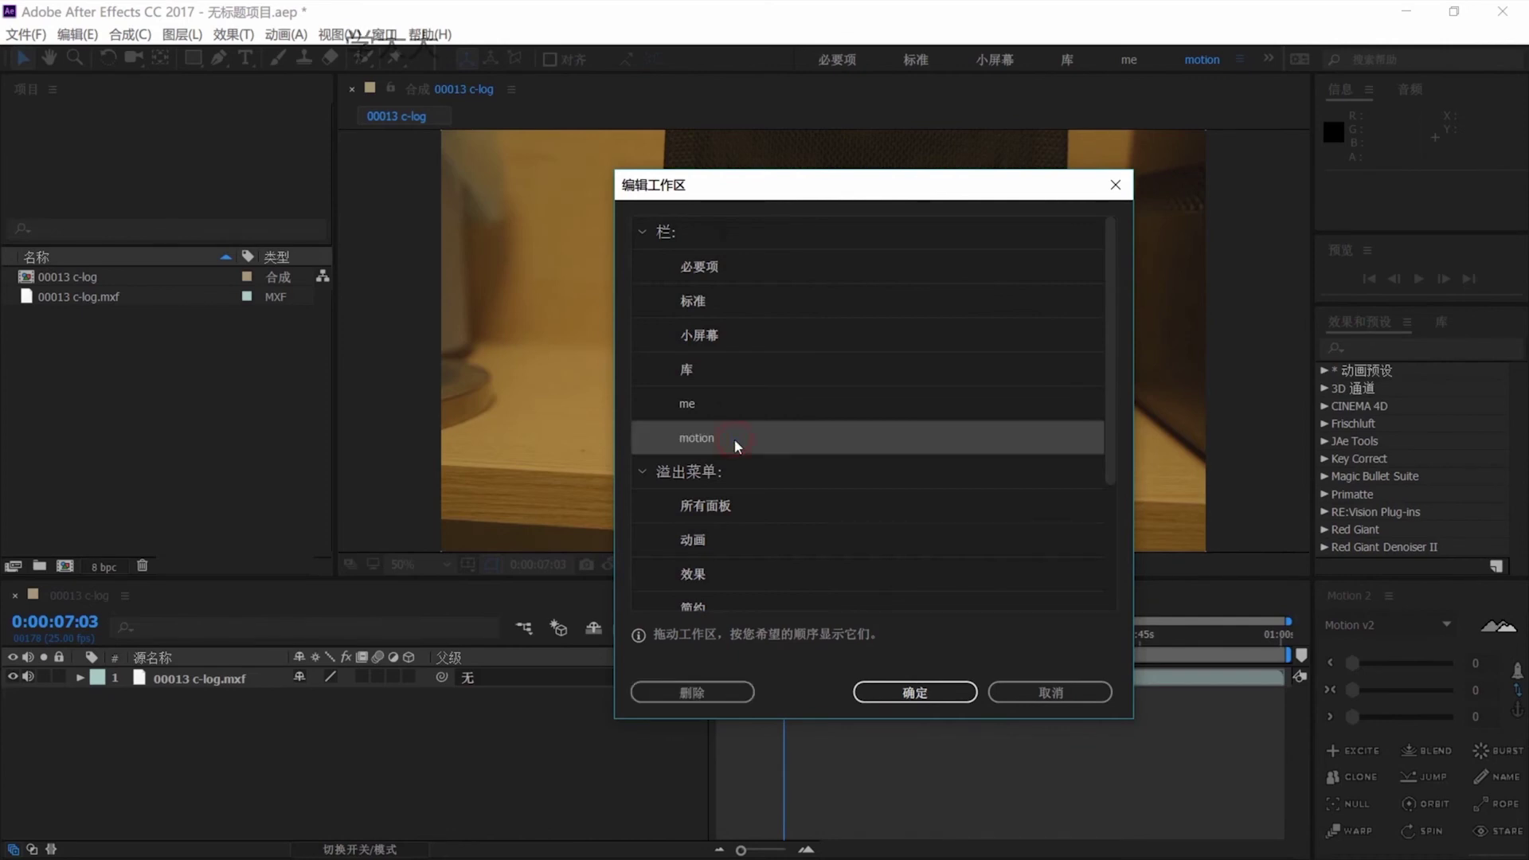
{"action": "left_click", "coordinate": [704, 693]}
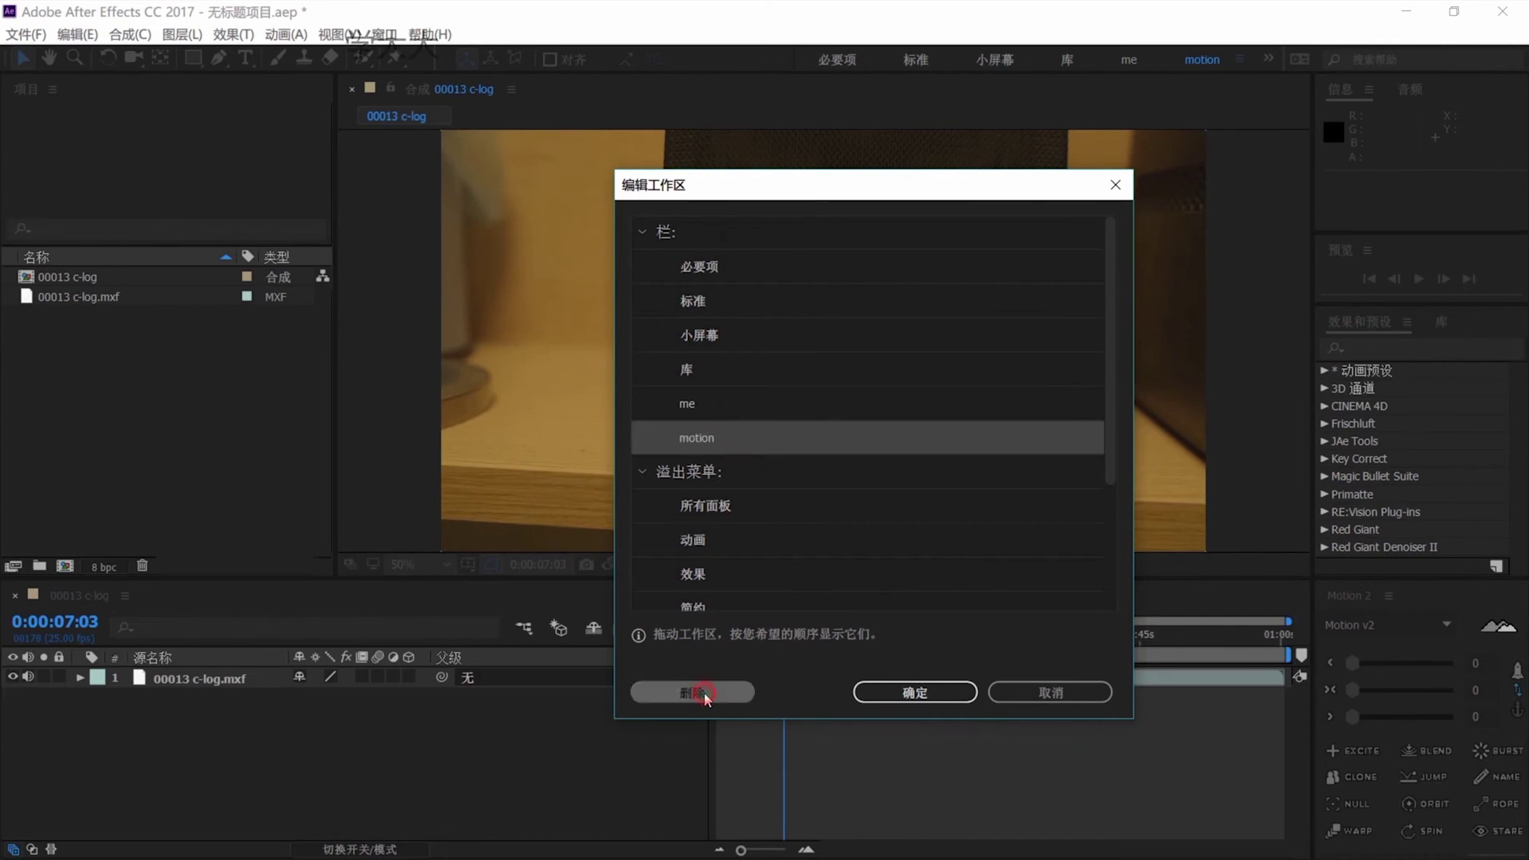
{"action": "left_click", "coordinate": [916, 693]}
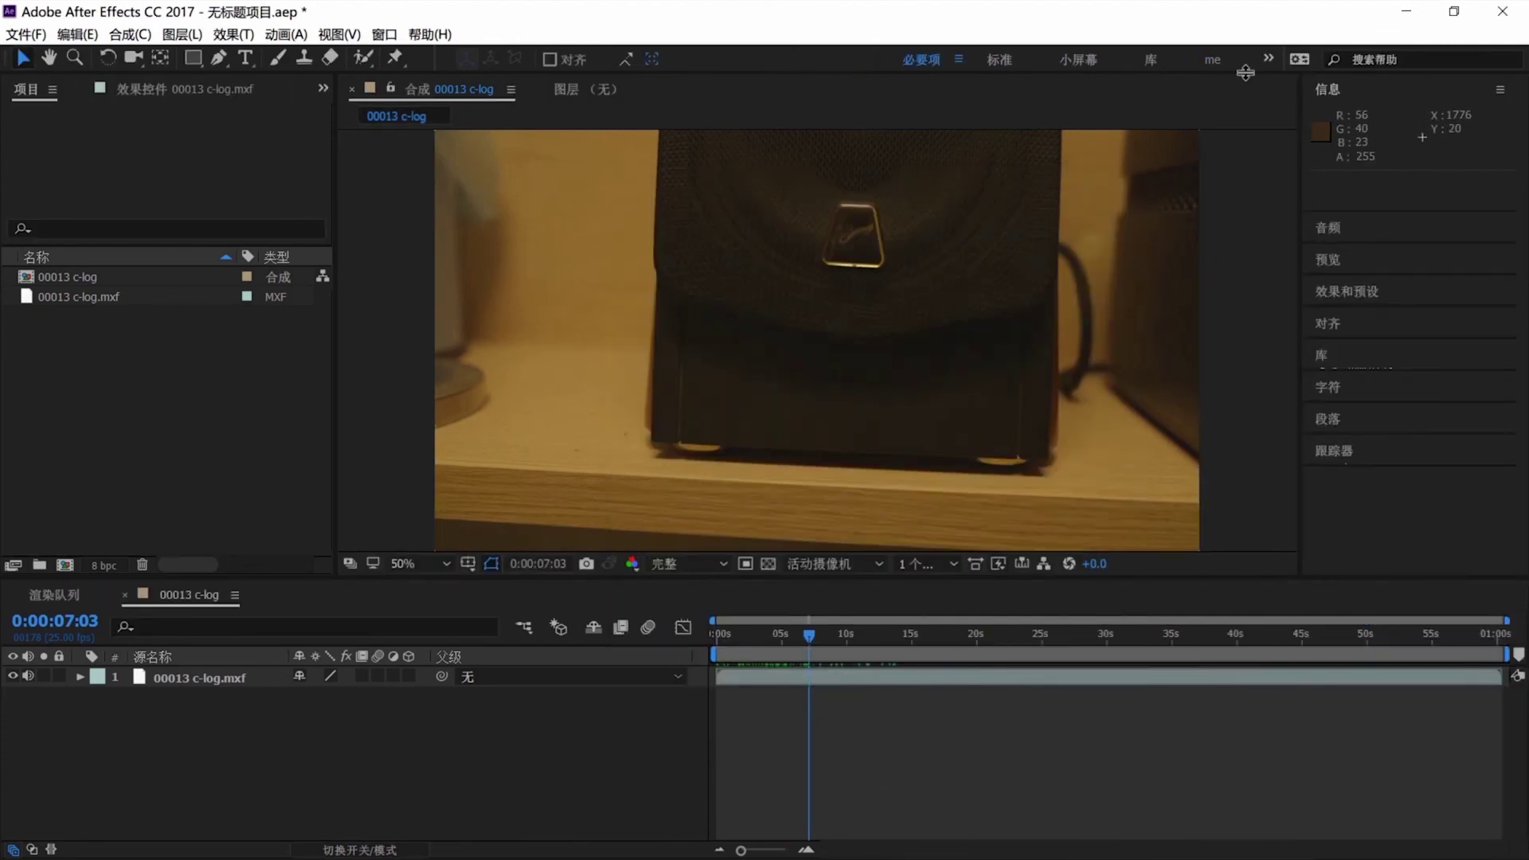